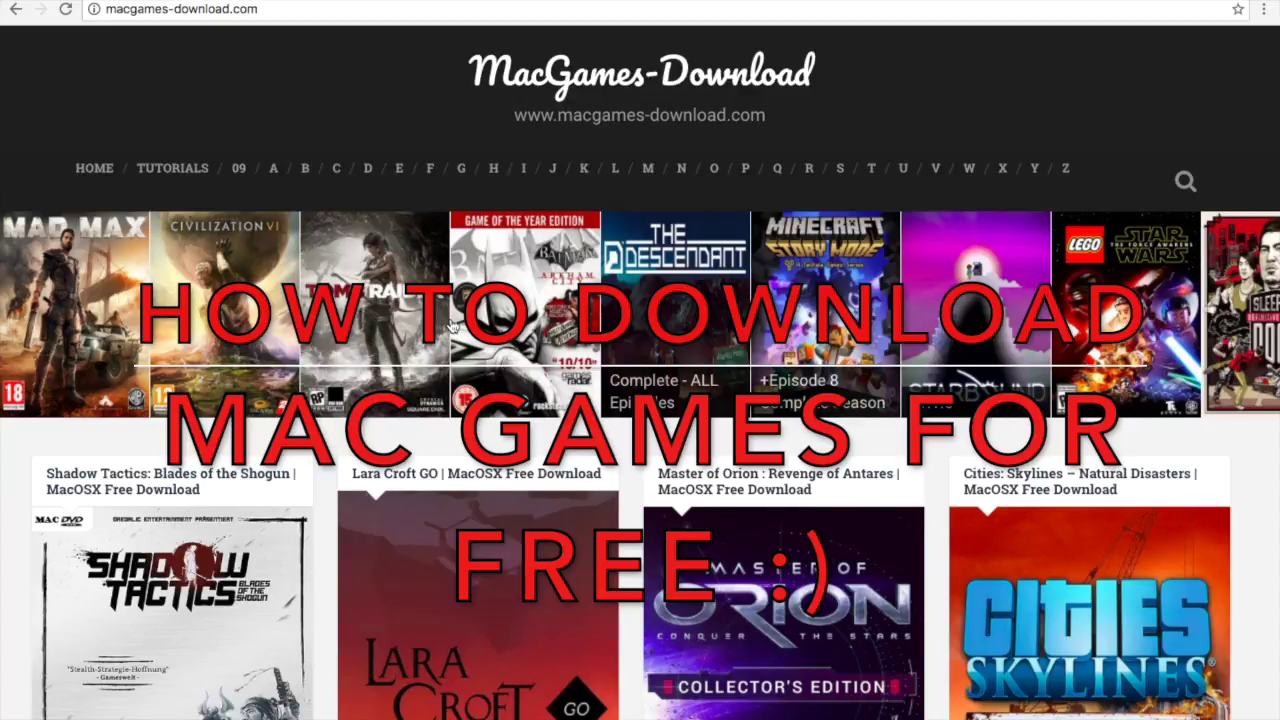
scroll(414, 150, "down", 4)
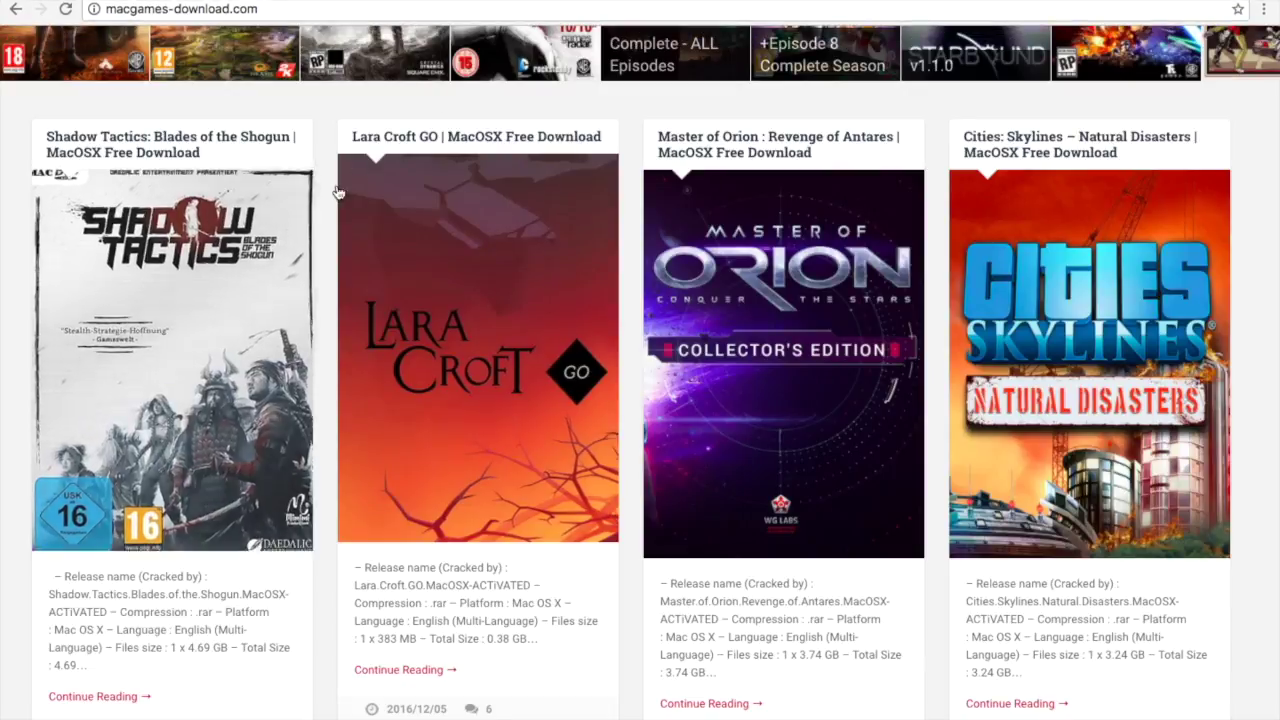
scroll(326, 186, "down", 1)
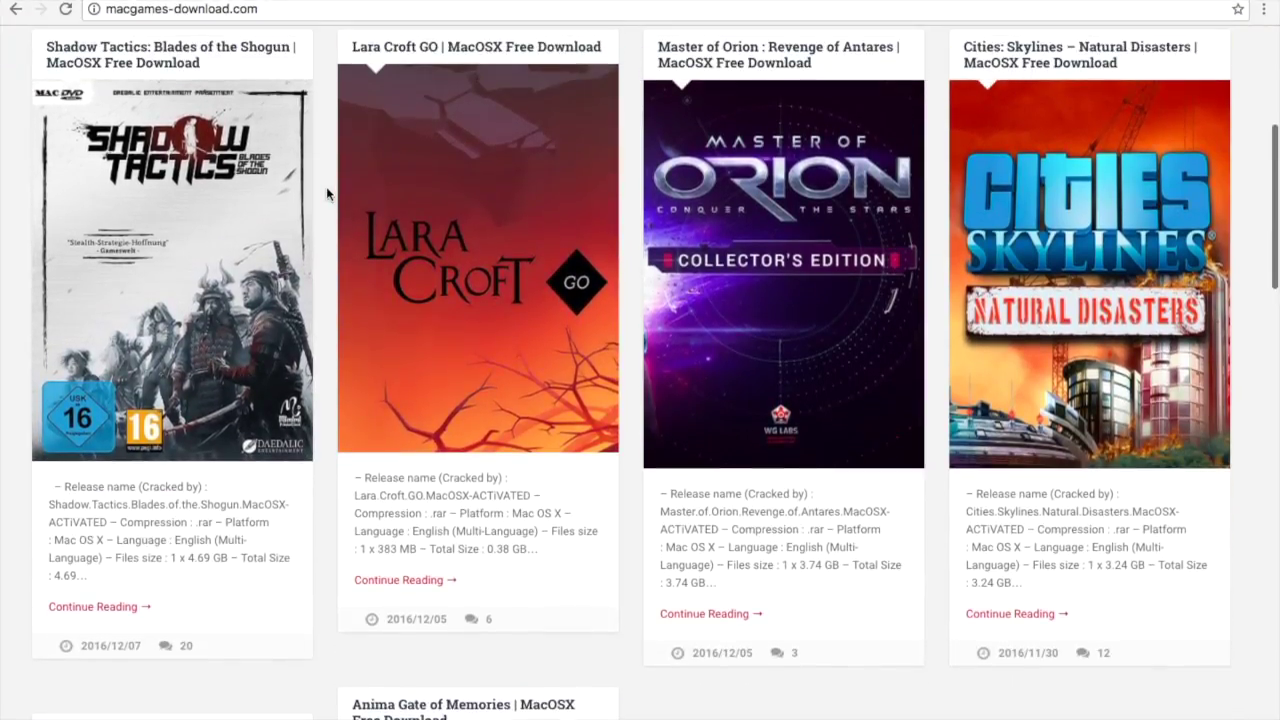
scroll(326, 186, "down", 3)
scroll(340, 150, "down", 4)
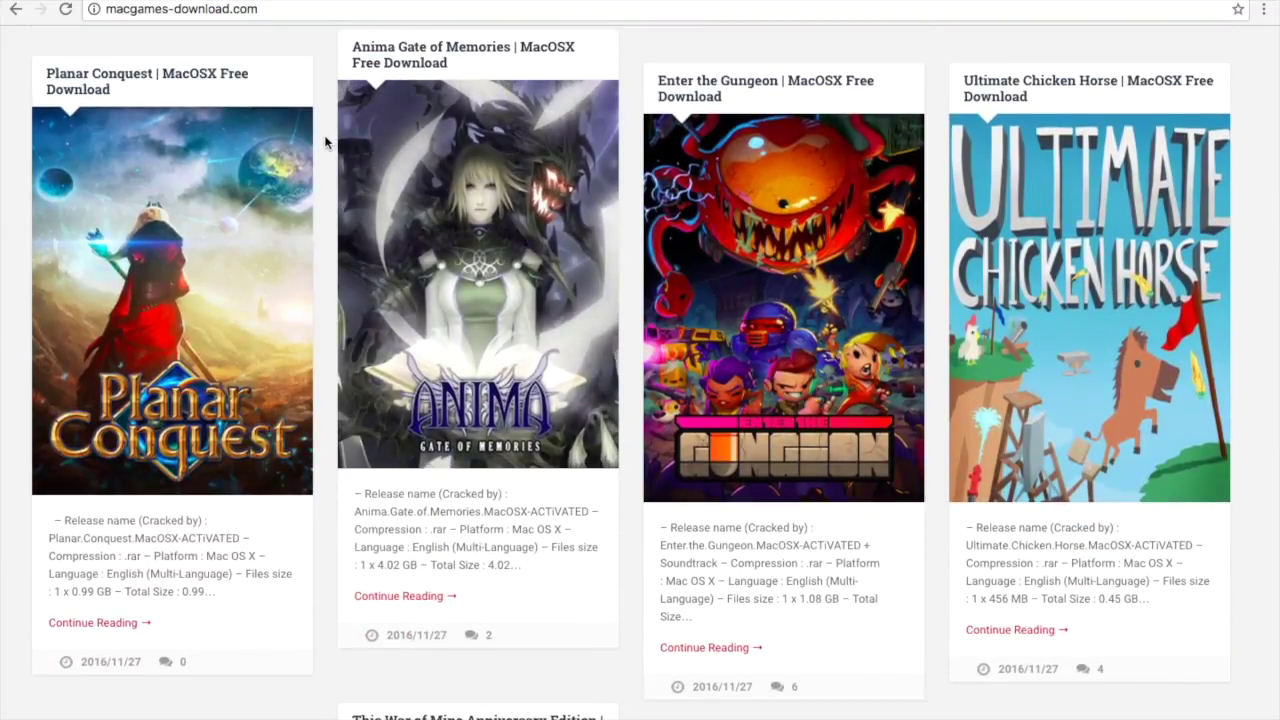
scroll(326, 143, "down", 5)
scroll(326, 143, "down", 3)
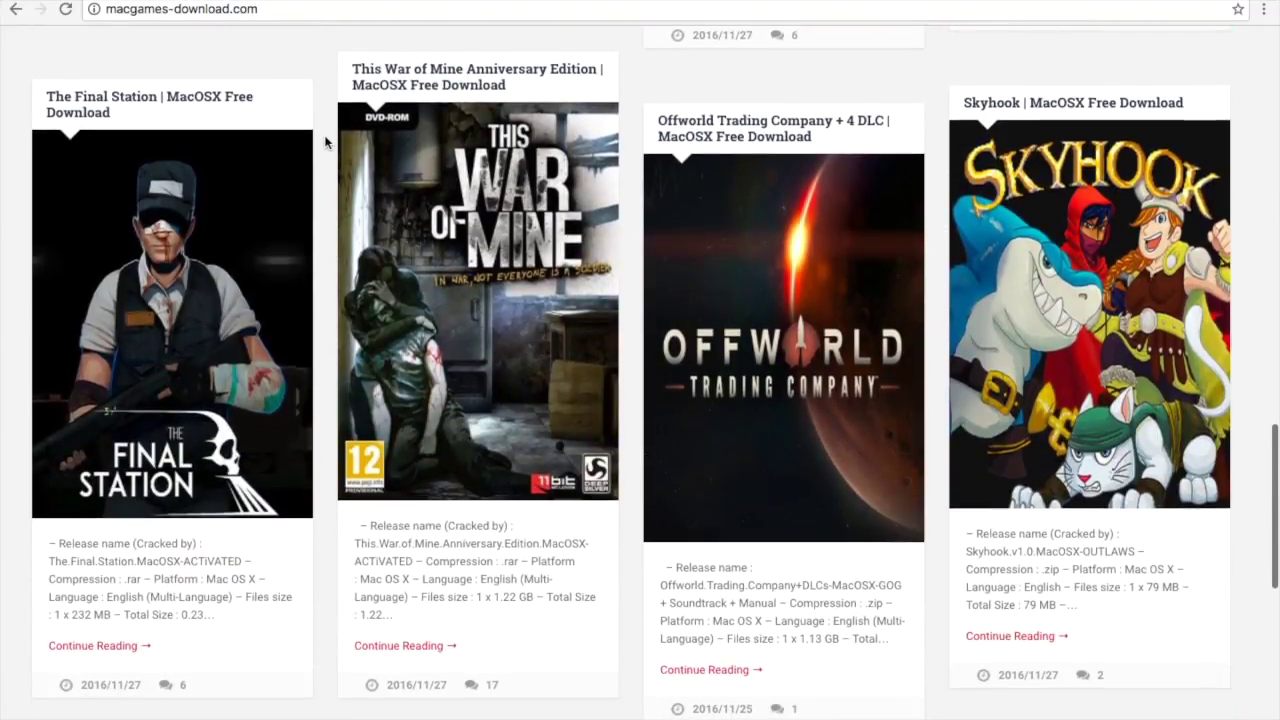
scroll(326, 143, "down", 5)
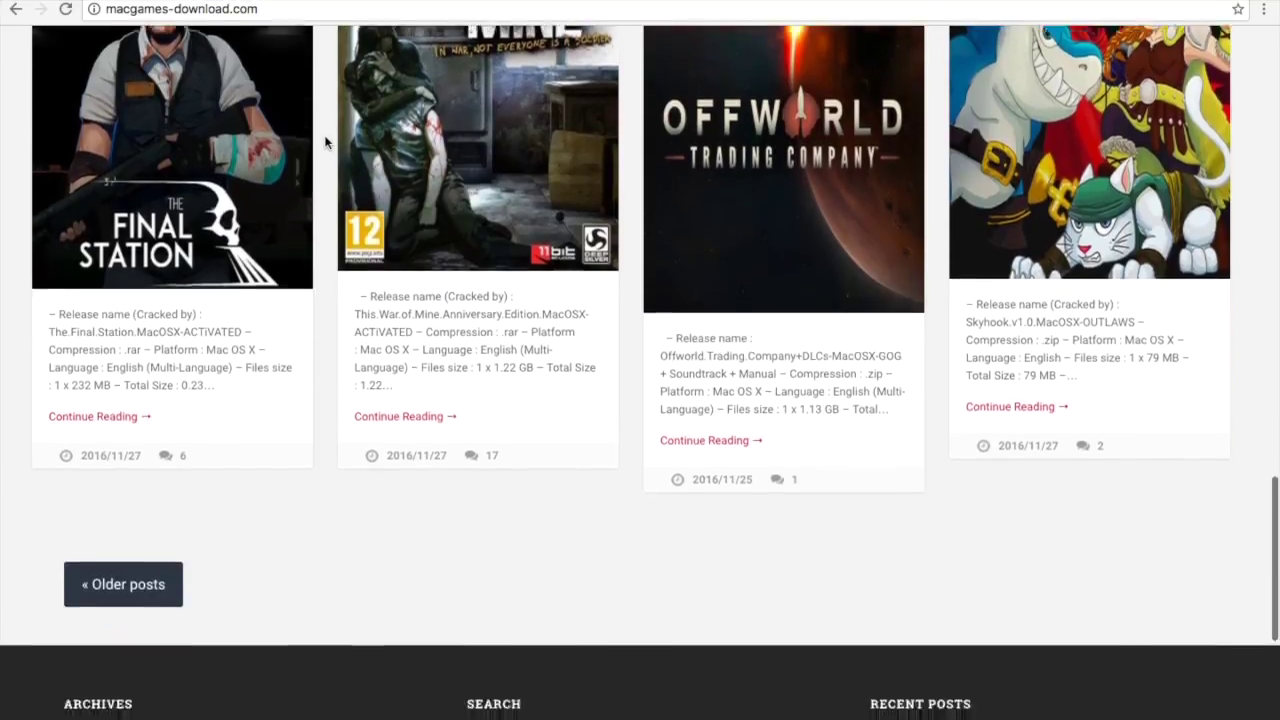
scroll(326, 143, "down", 2)
scroll(248, 489, "down", 1)
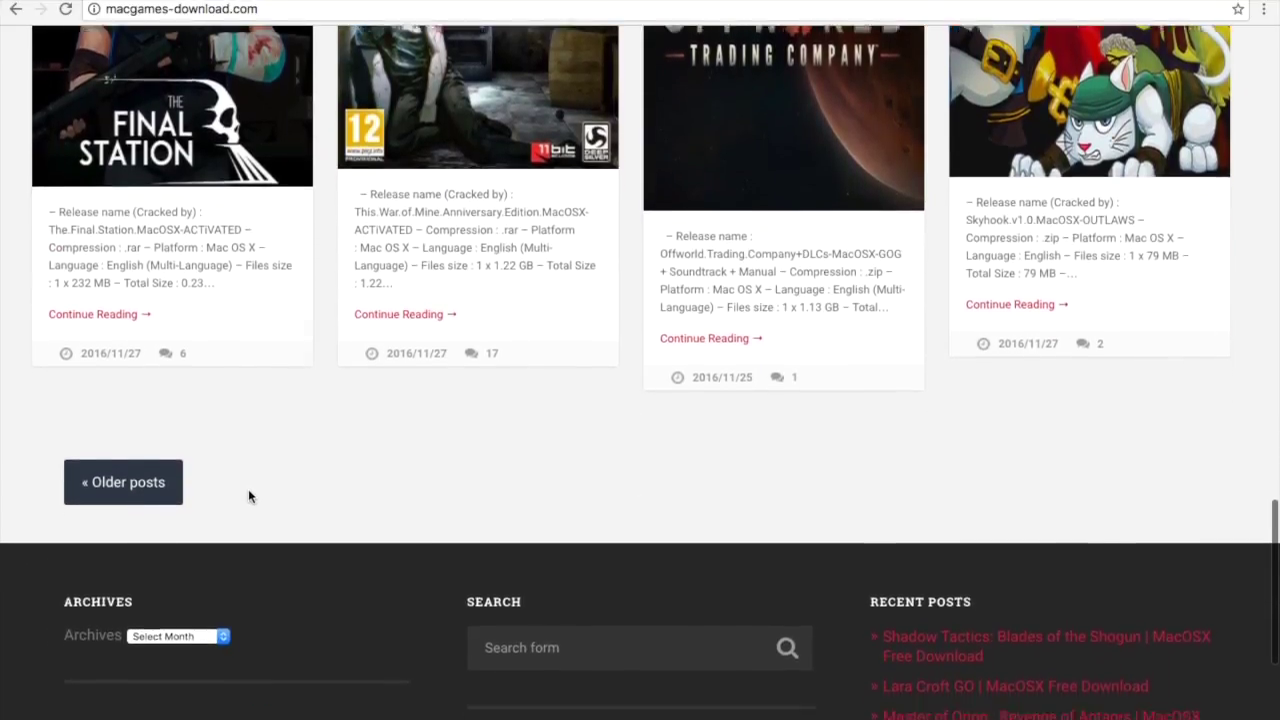
scroll(248, 489, "down", 4)
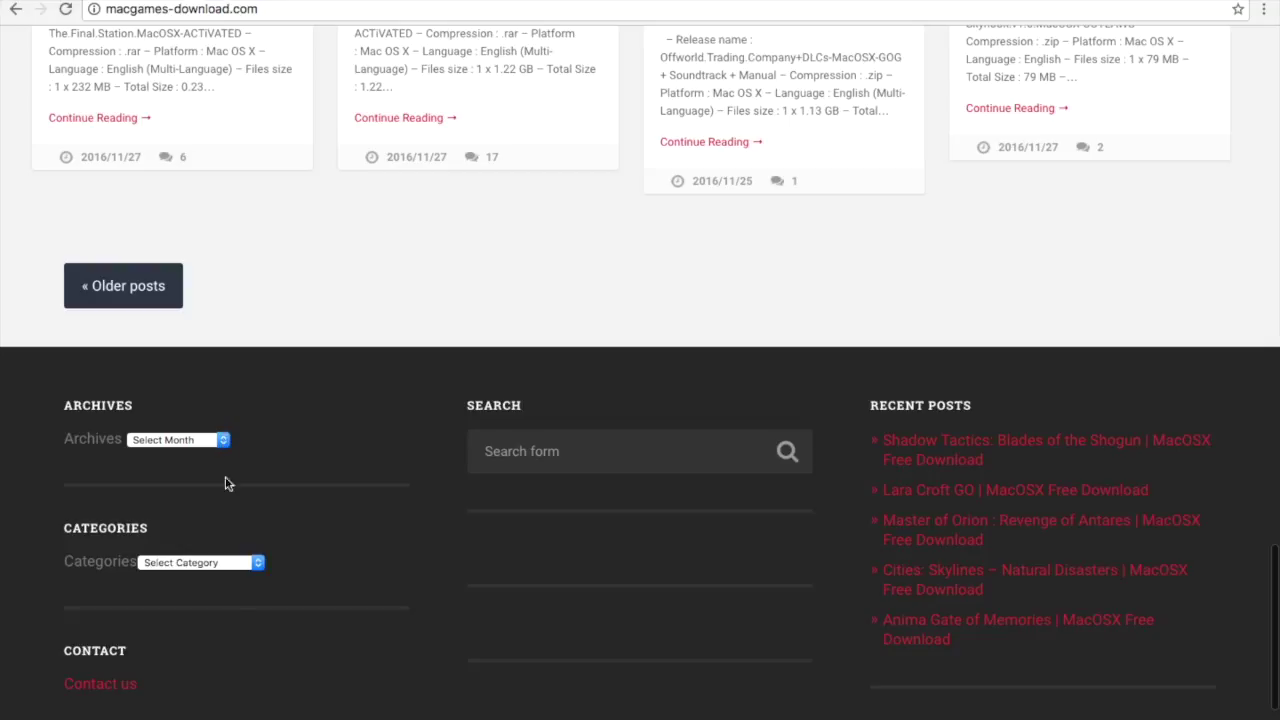
scroll(300, 360, "up", 10)
scroll(301, 331, "up", 10)
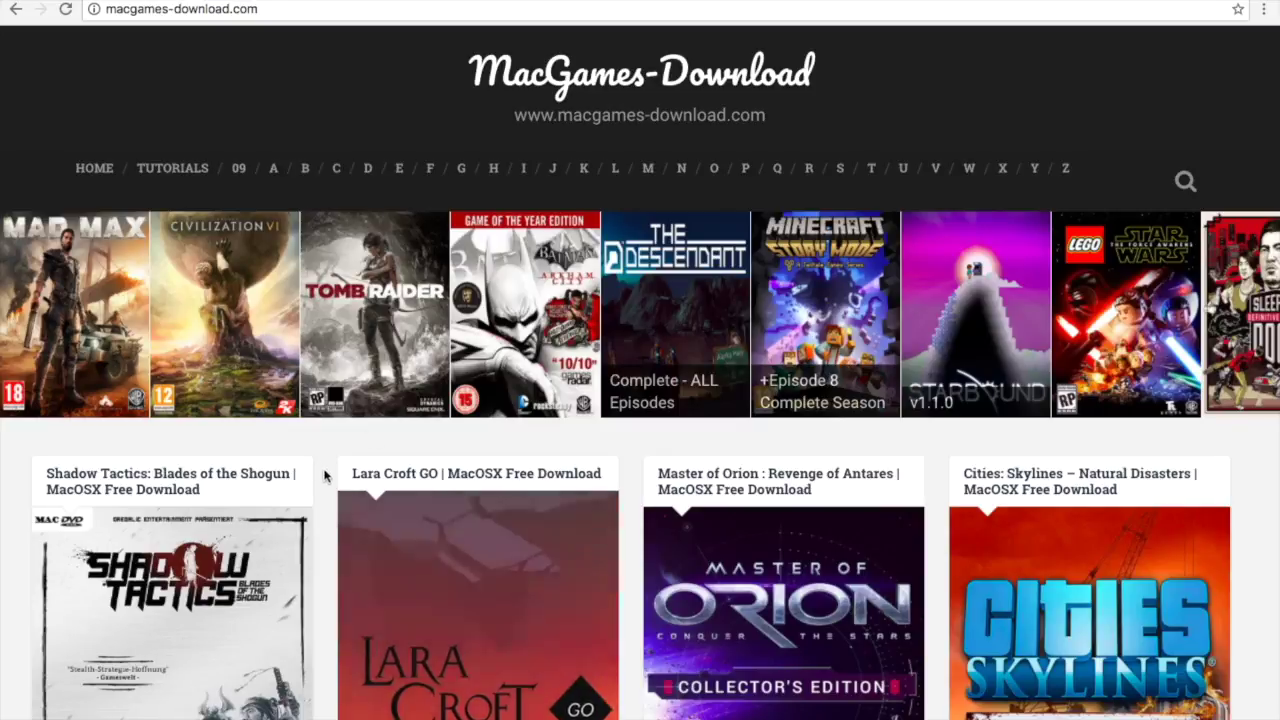
scroll(320, 480, "down", 8)
scroll(318, 460, "down", 5)
scroll(318, 460, "down", 5)
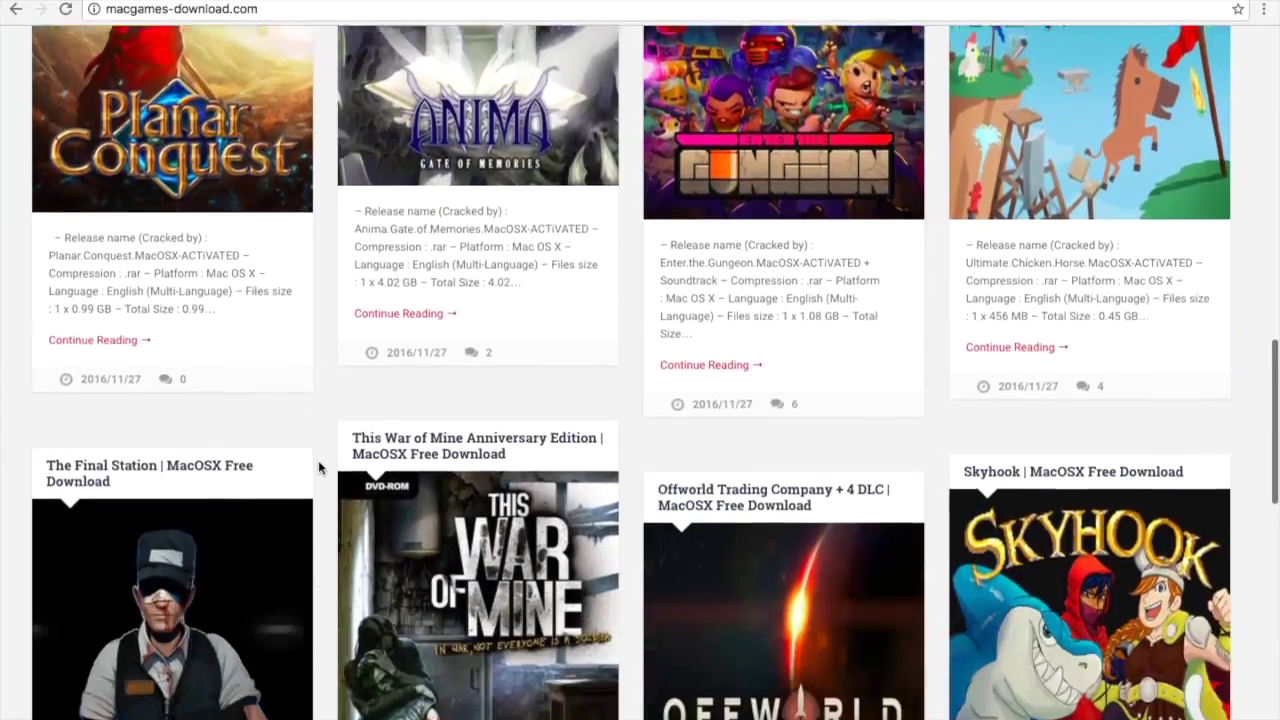
scroll(318, 460, "down", 5)
scroll(300, 460, "down", 3)
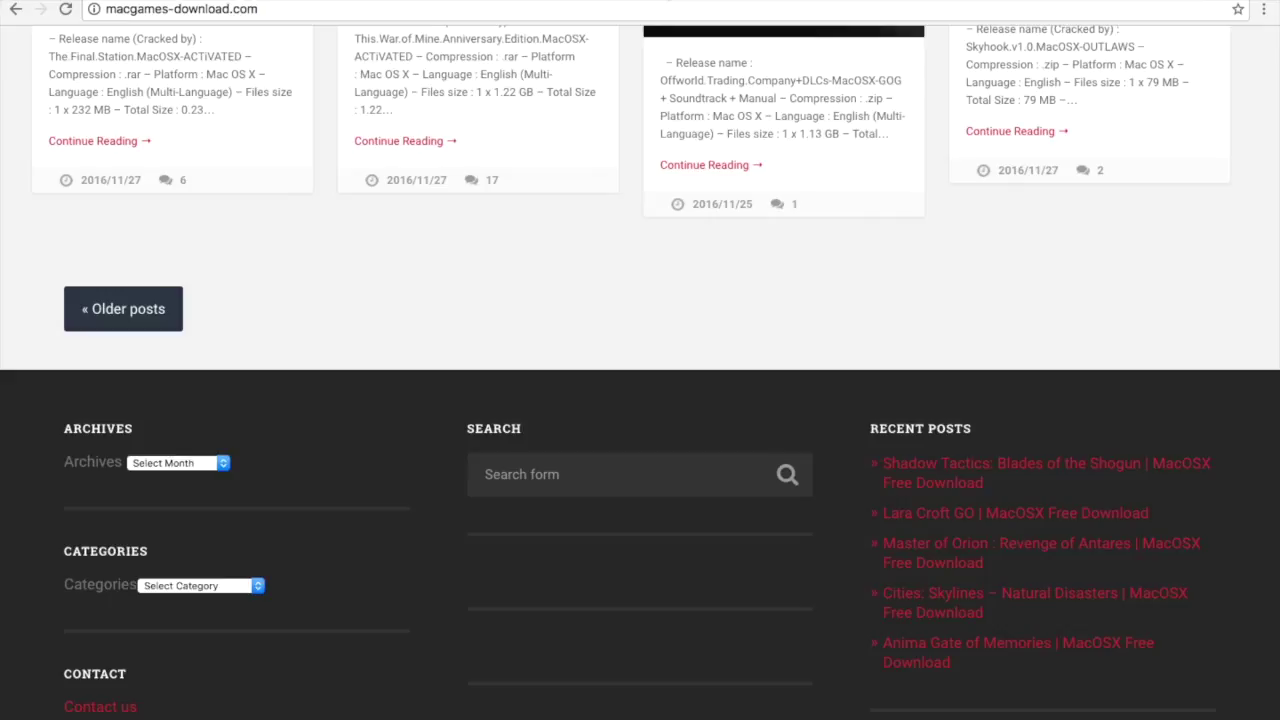
scroll(286, 444, "down", 3)
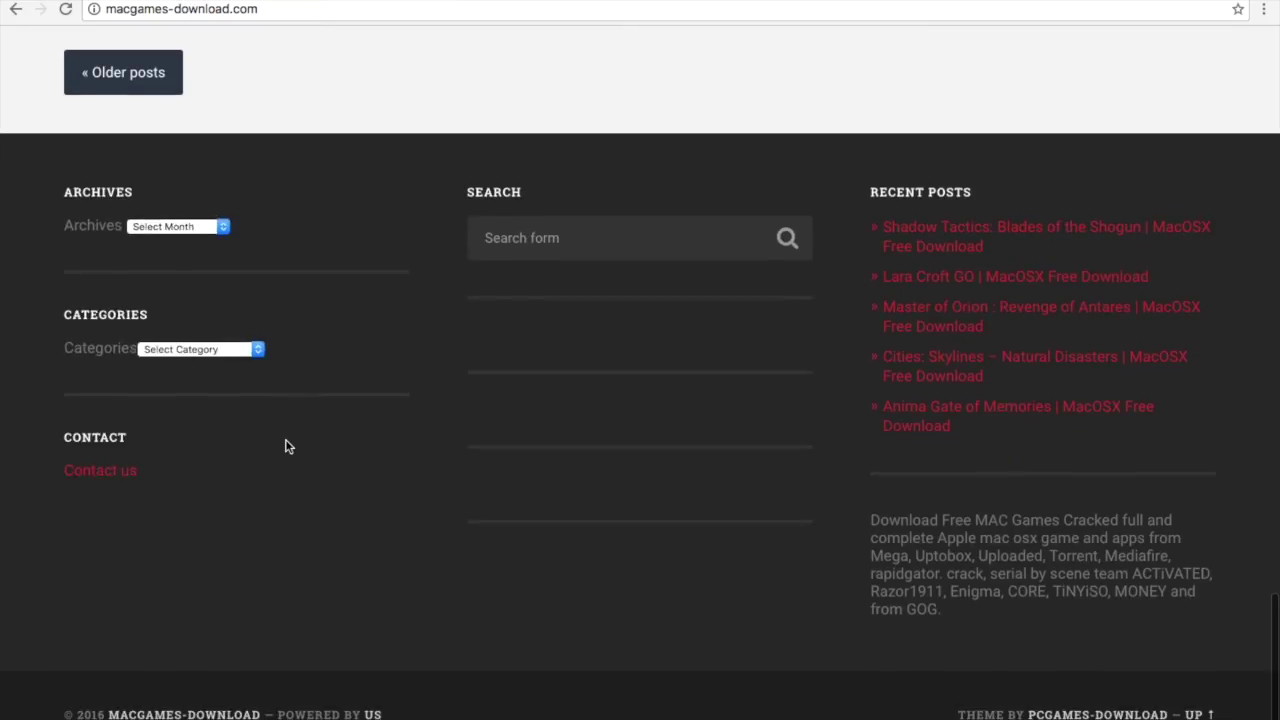
- Dismiss the categories list, pick November 2016 from the footer Archives dropdown, and reopen the archives list
left_click(256, 351)
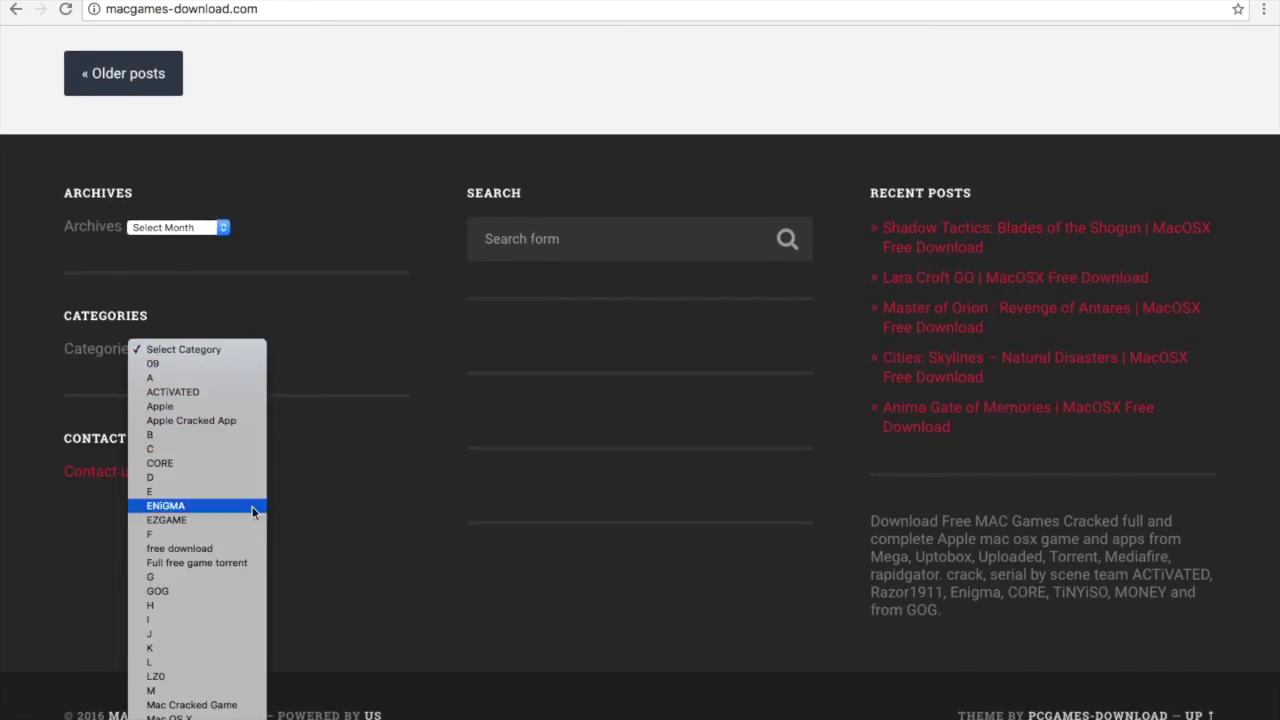
scroll(195, 546, "down", 3)
scroll(195, 546, "down", 5)
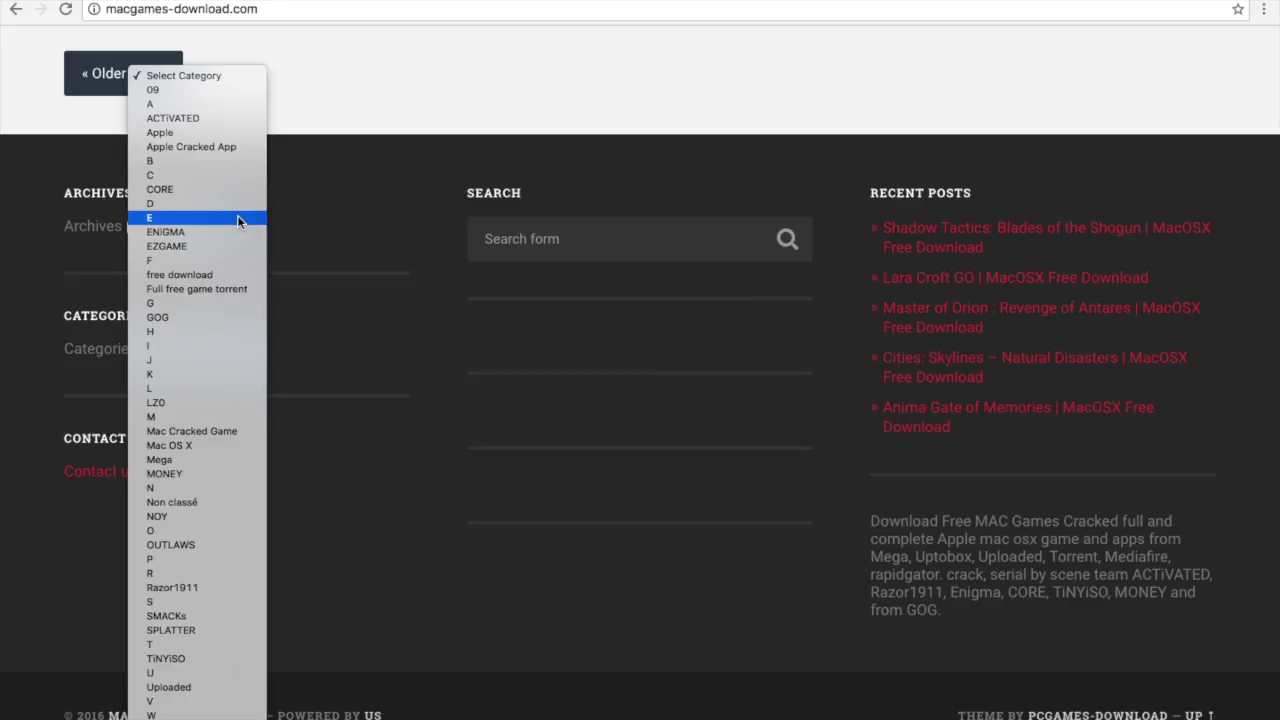
left_click(296, 390)
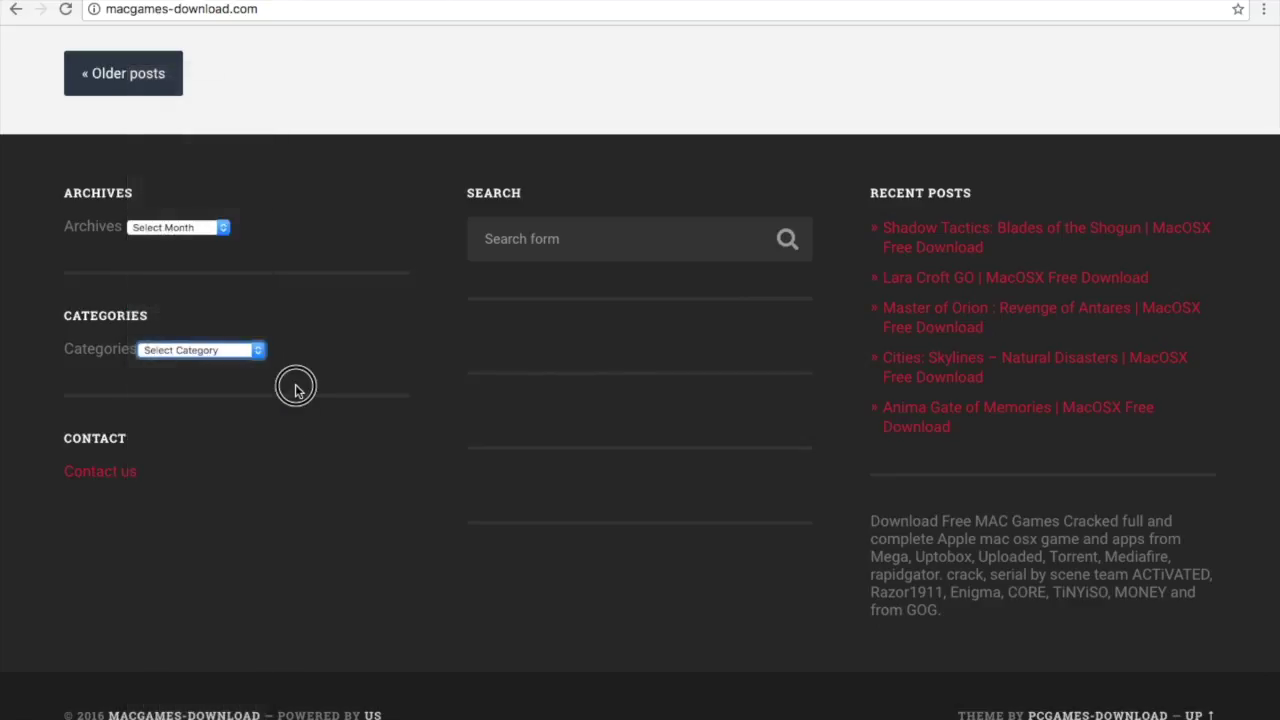
left_click(203, 228)
left_click(208, 257)
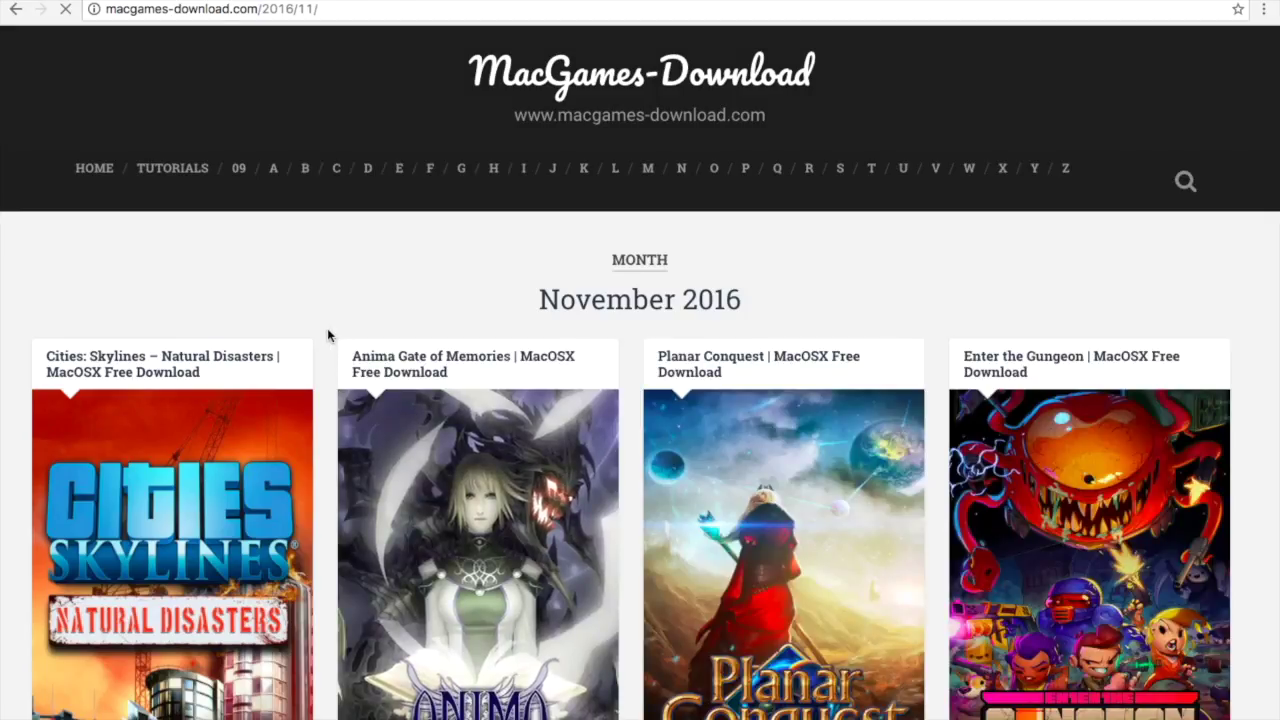
scroll(327, 282, "down", 10)
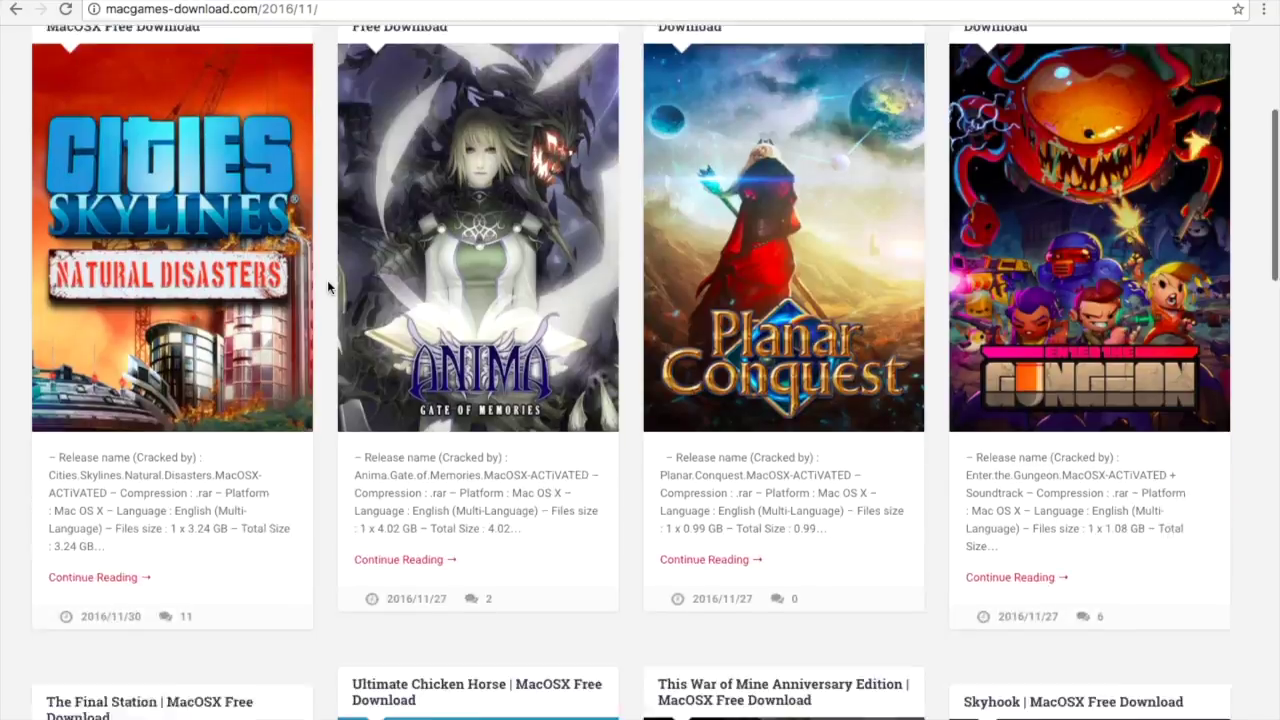
scroll(327, 282, "down", 10)
scroll(327, 287, "down", 10)
left_click(218, 248)
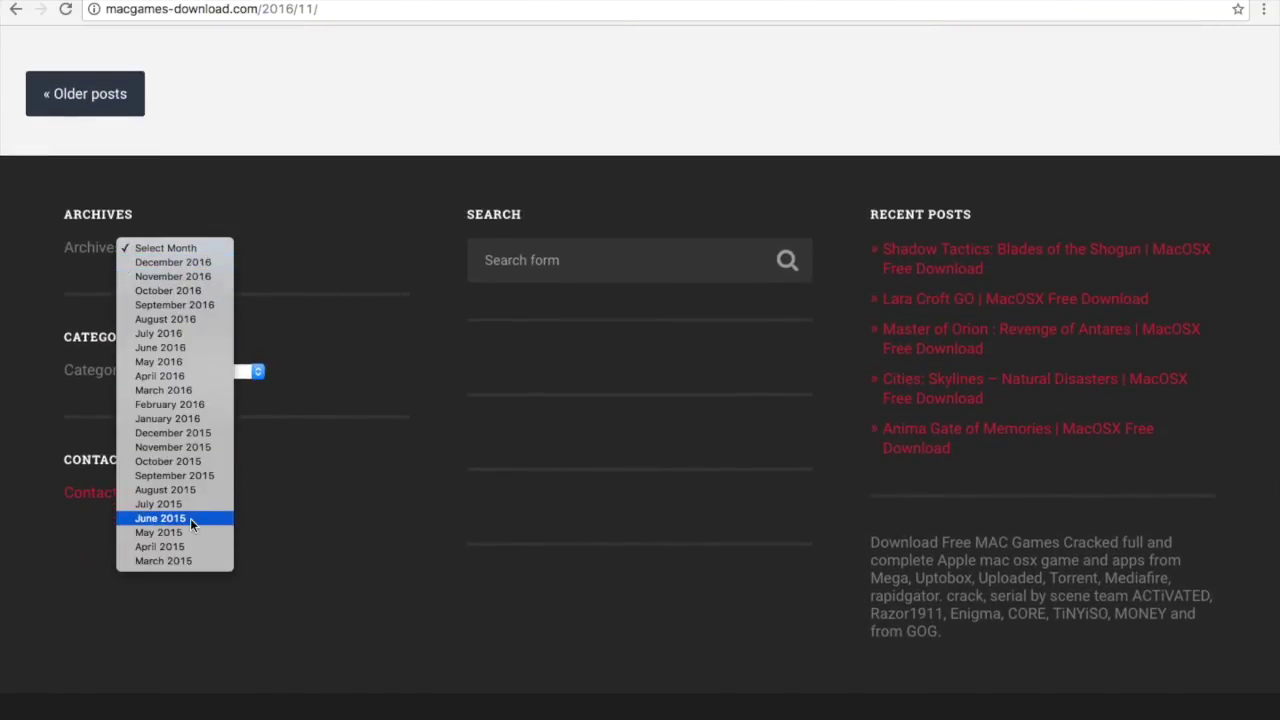
- Choose July 2016 from the Archives list, then browse the Categories and Archives dropdowns
left_click(200, 332)
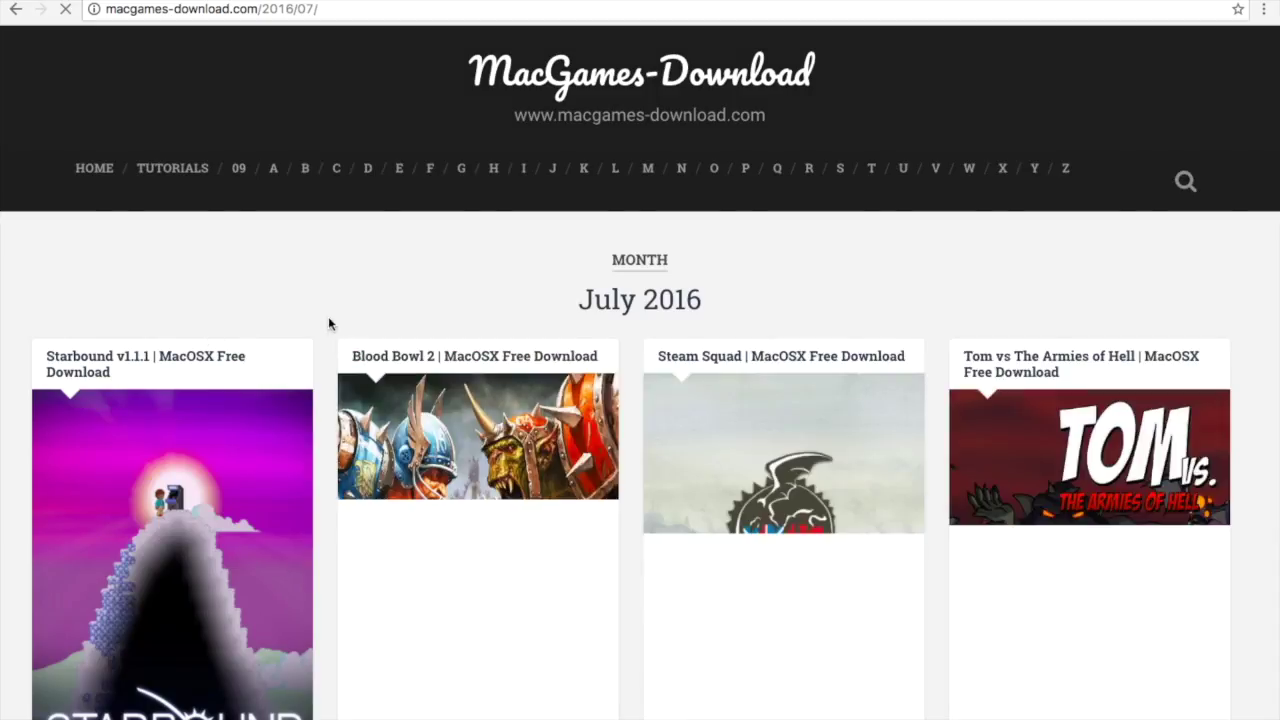
scroll(320, 318, "down", 2)
scroll(320, 318, "down", 1)
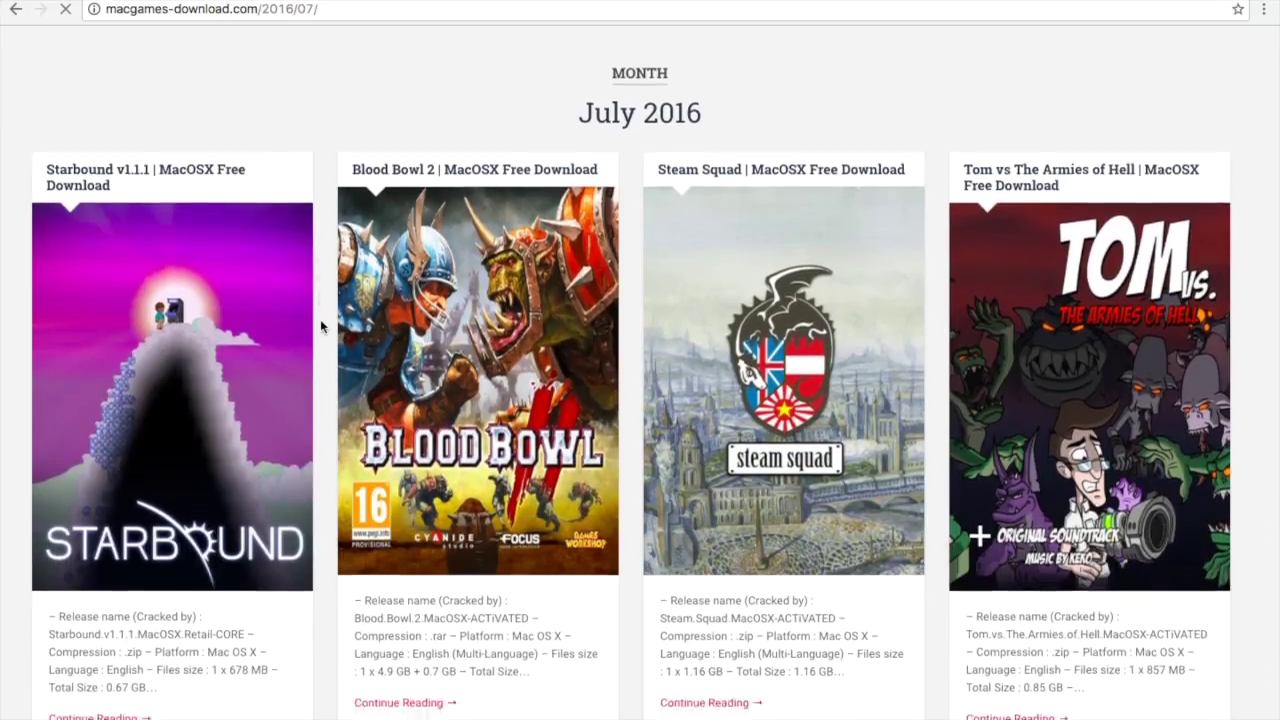
scroll(320, 318, "down", 3)
scroll(320, 319, "down", 2)
scroll(320, 319, "down", 3)
scroll(320, 319, "down", 3)
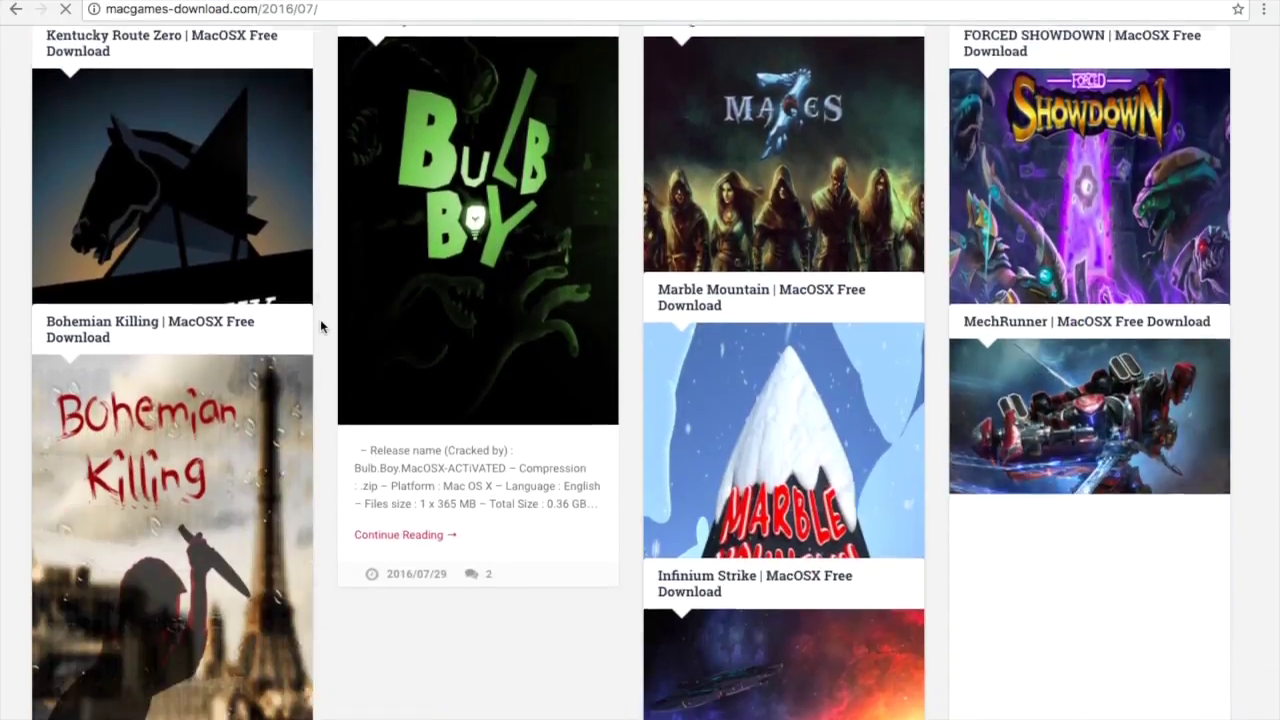
scroll(320, 319, "down", 2)
scroll(320, 319, "down", 3)
scroll(320, 318, "down", 1)
scroll(320, 318, "down", 3)
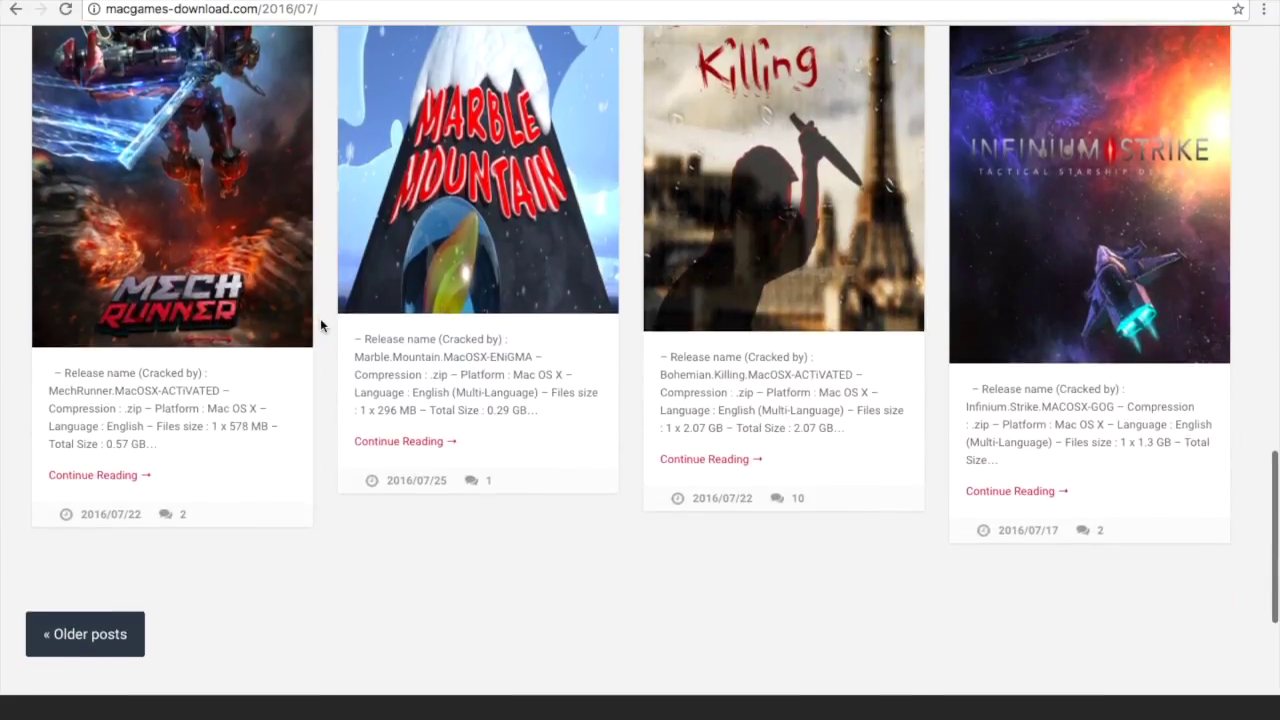
scroll(320, 318, "down", 1)
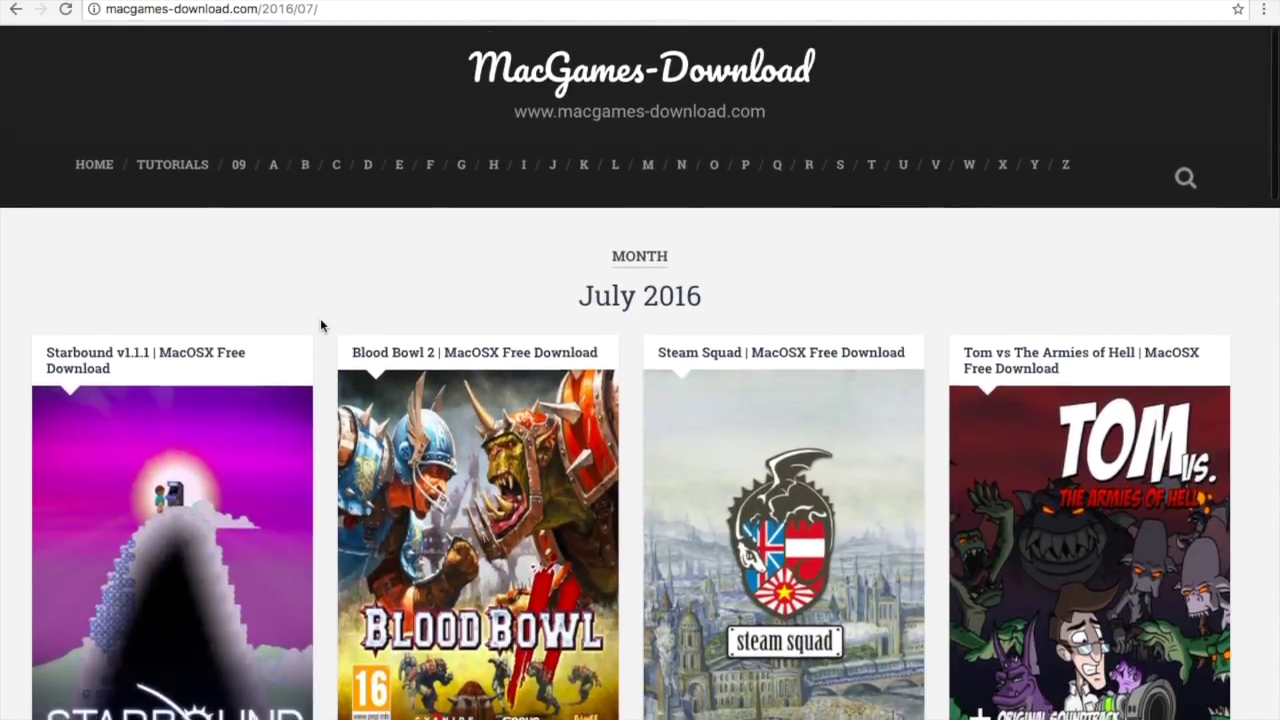
scroll(320, 318, "down", 5)
scroll(270, 590, "down", 1)
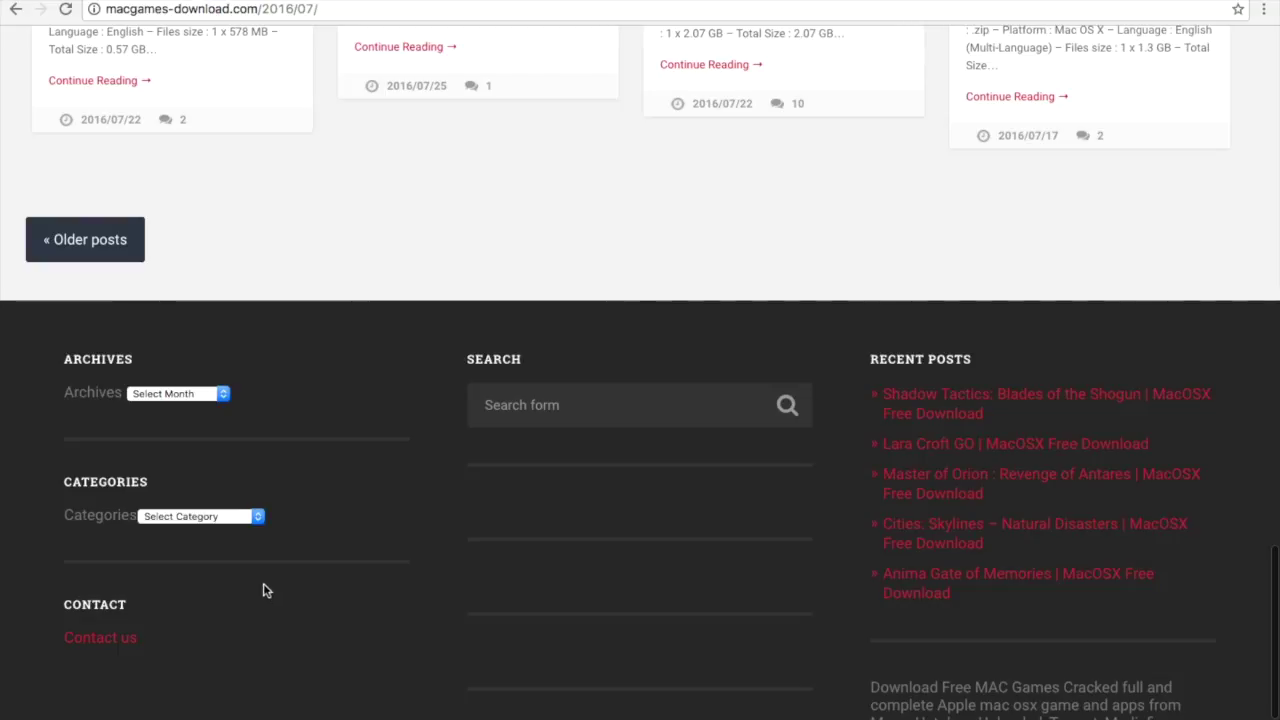
left_click(230, 518)
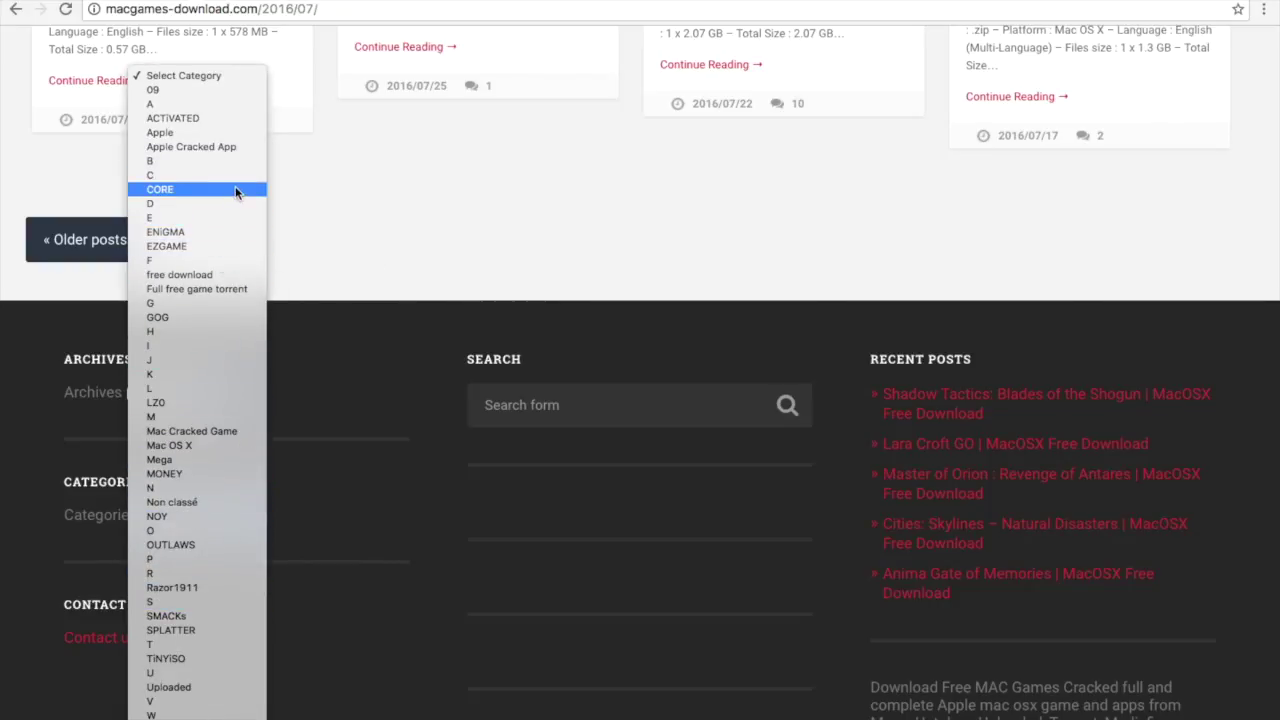
left_click(305, 225)
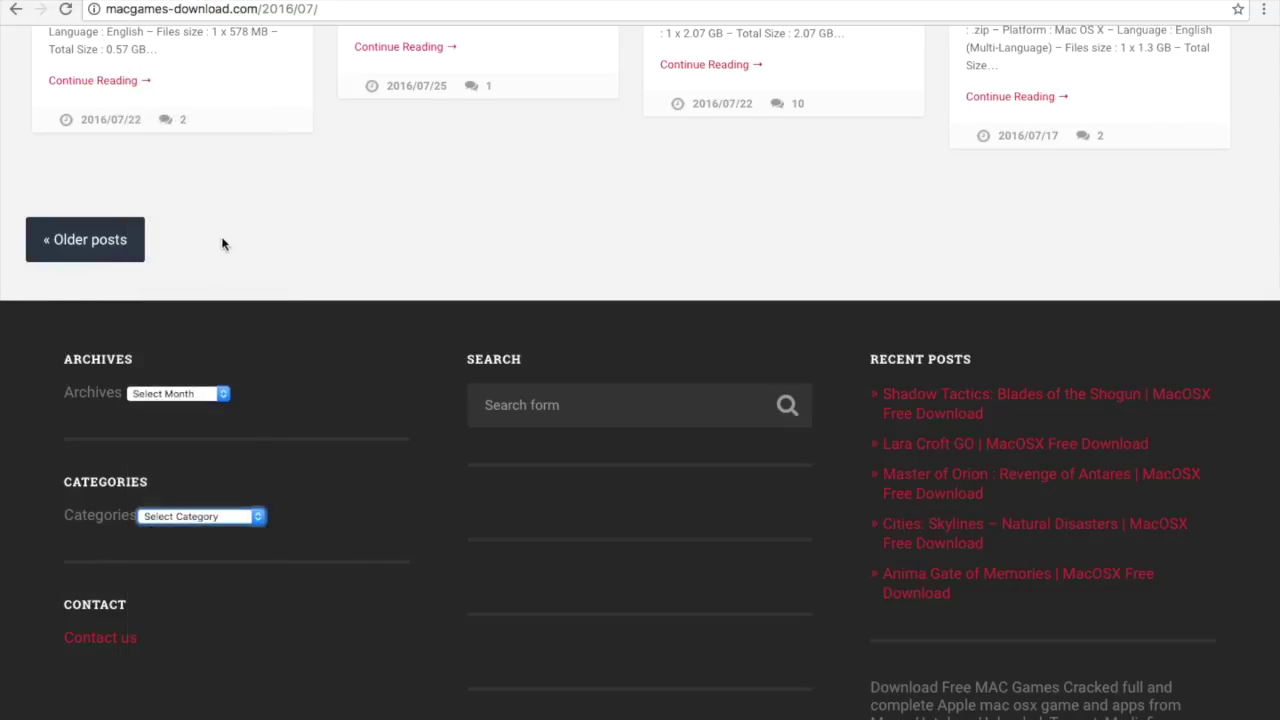
left_click(180, 393)
left_click(272, 309)
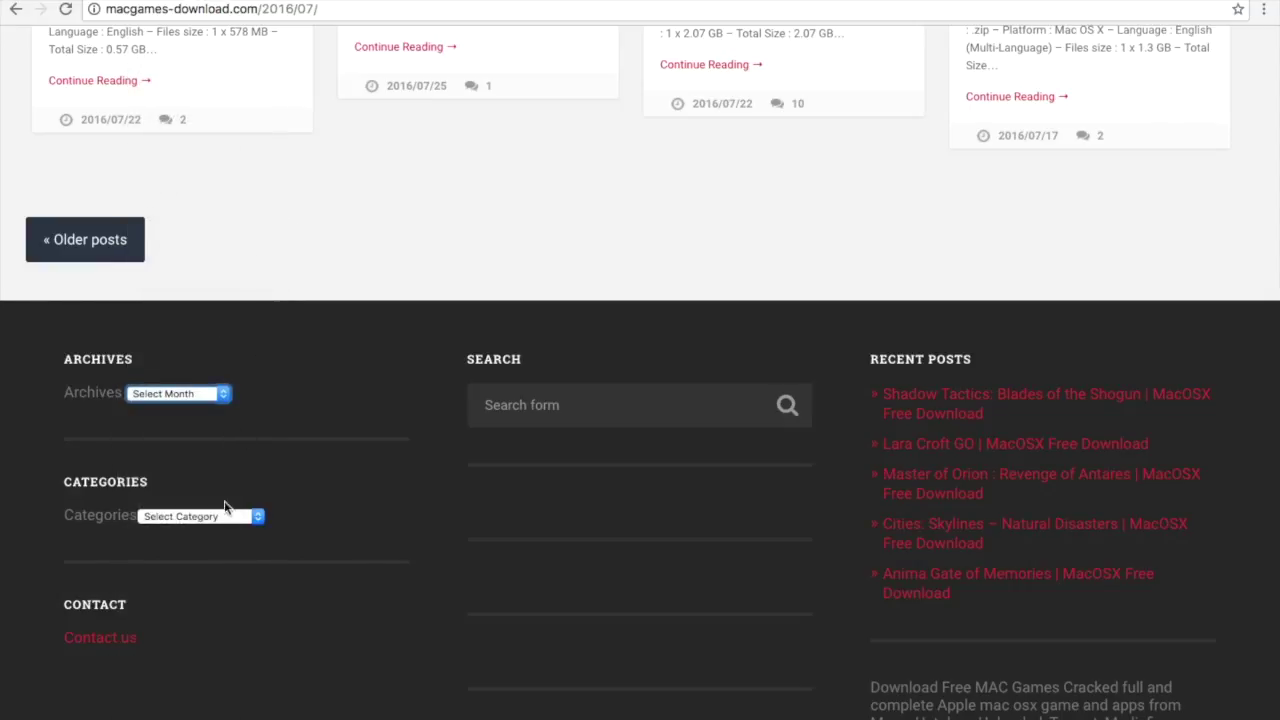
left_click(225, 516)
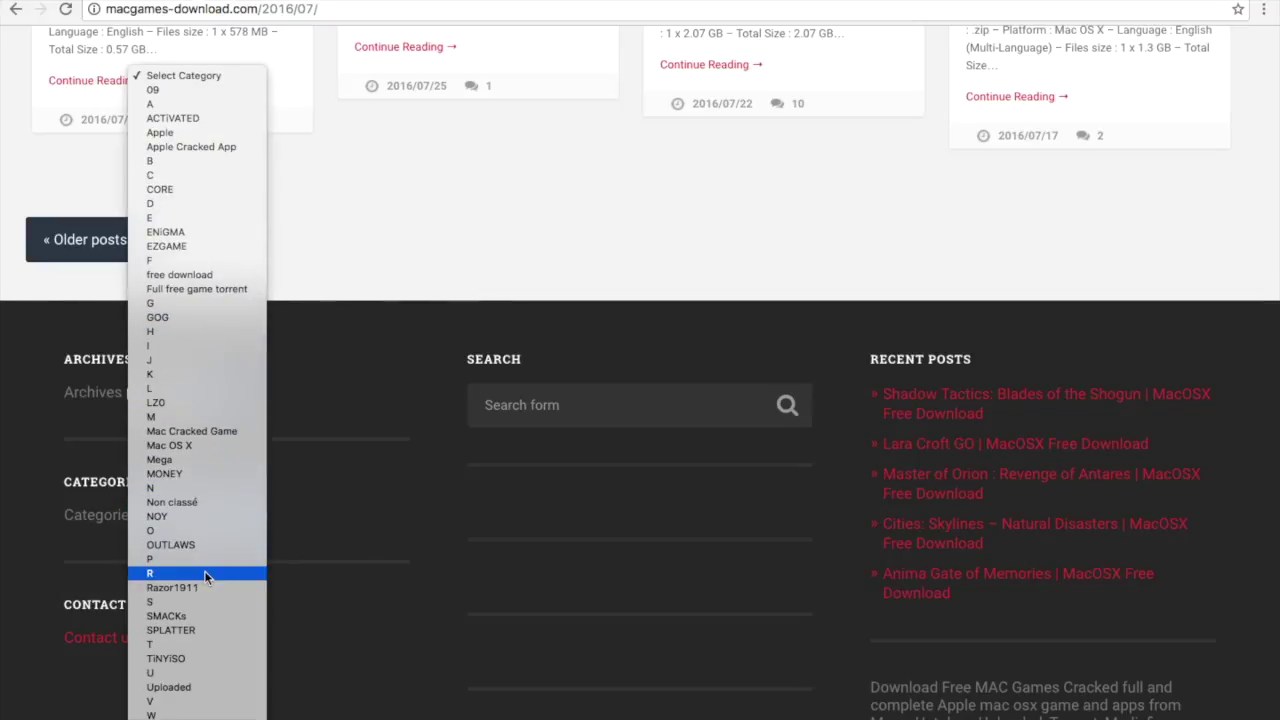
- Filter games to category M, go to its second page, and open the Mini Metro post
left_click(187, 419)
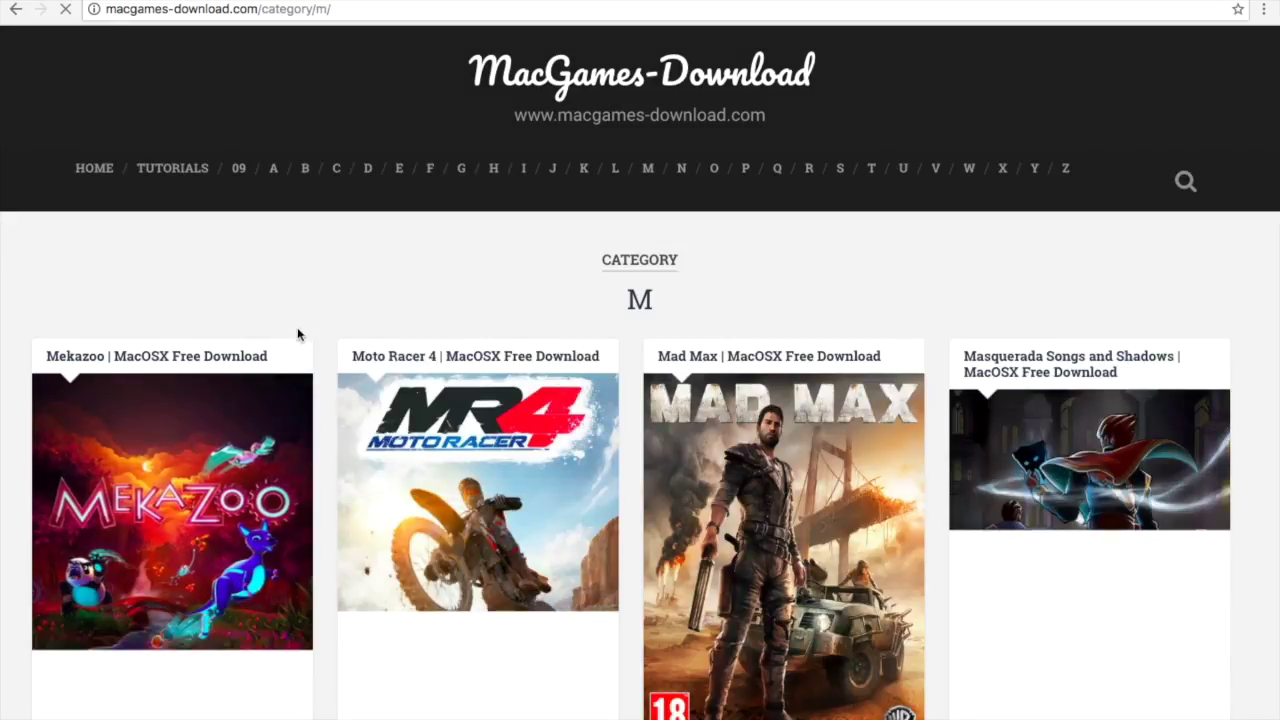
scroll(296, 315, "down", 5)
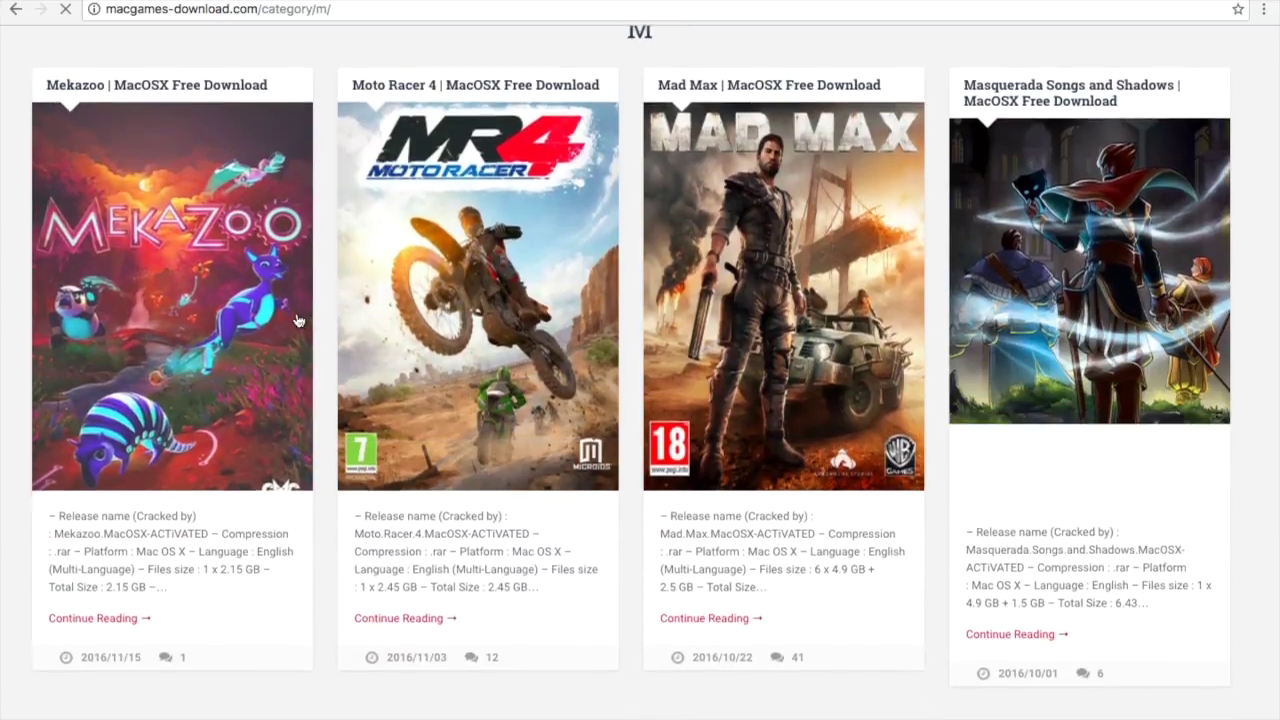
scroll(296, 315, "down", 5)
scroll(296, 320, "down", 5)
scroll(296, 320, "down", 5)
scroll(296, 320, "down", 5)
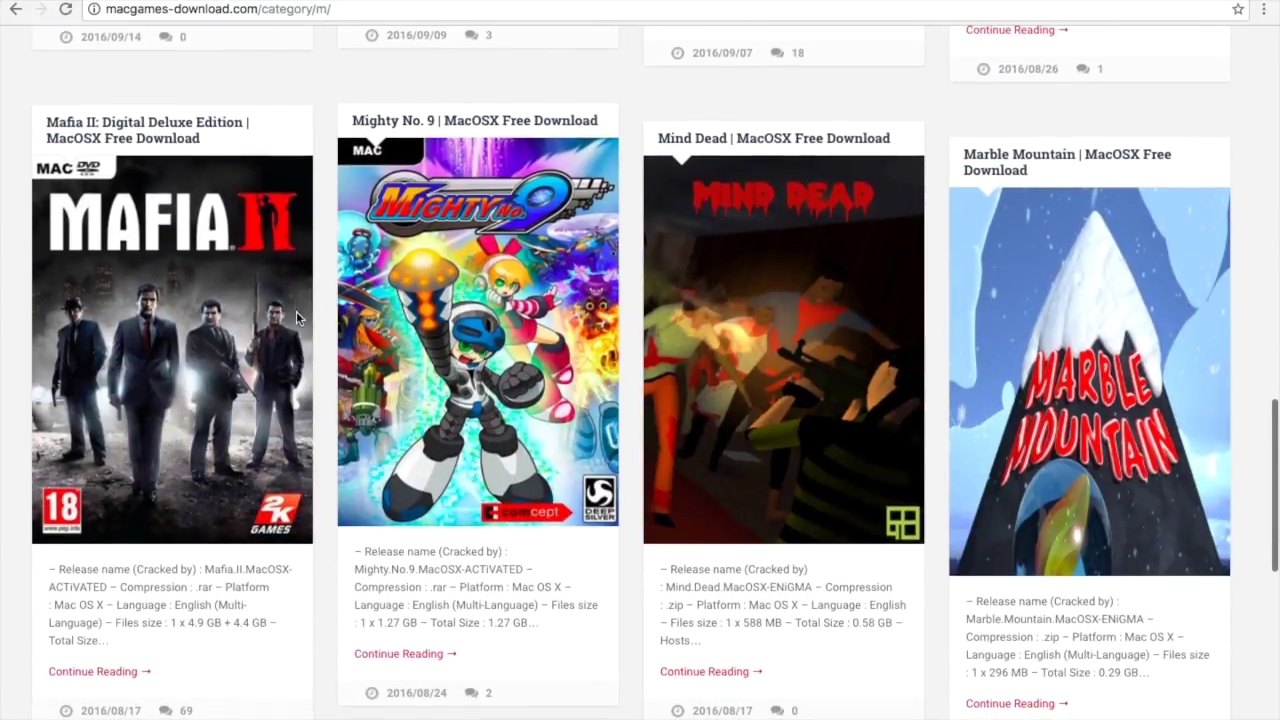
scroll(296, 320, "down", 3)
scroll(296, 318, "down", 2)
scroll(296, 318, "up", 2)
scroll(296, 318, "up", 3)
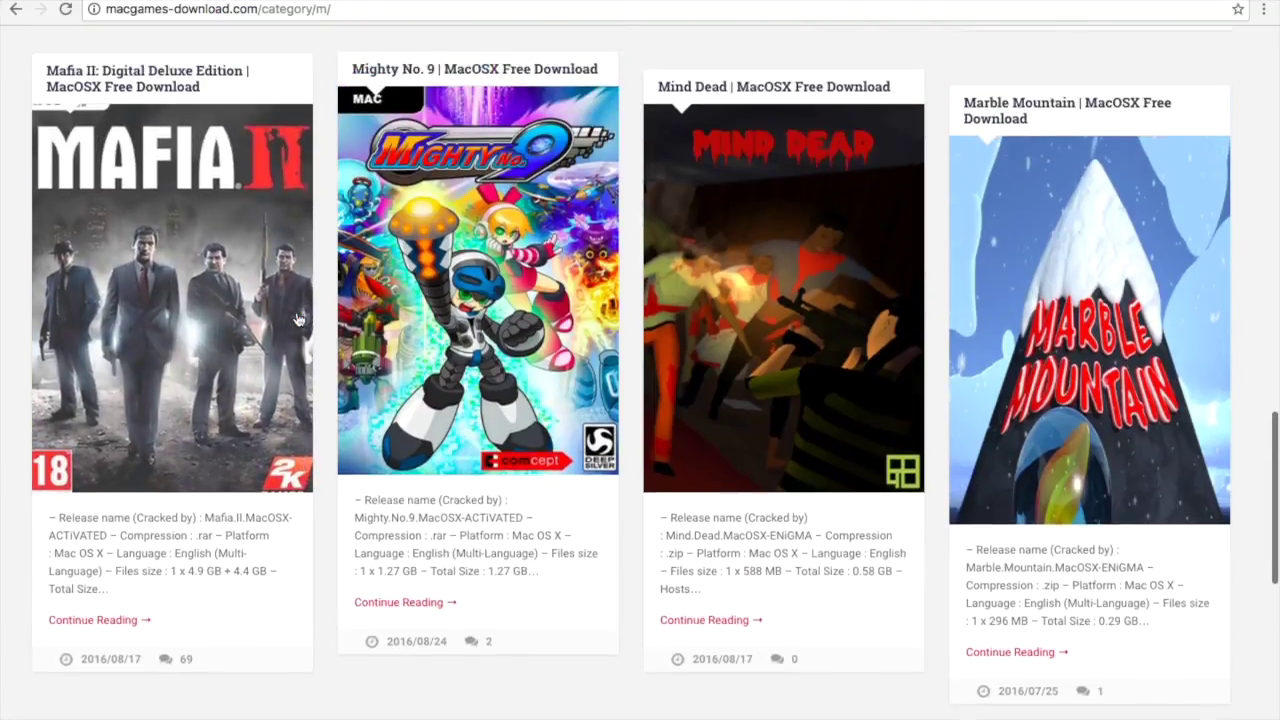
scroll(296, 318, "up", 2)
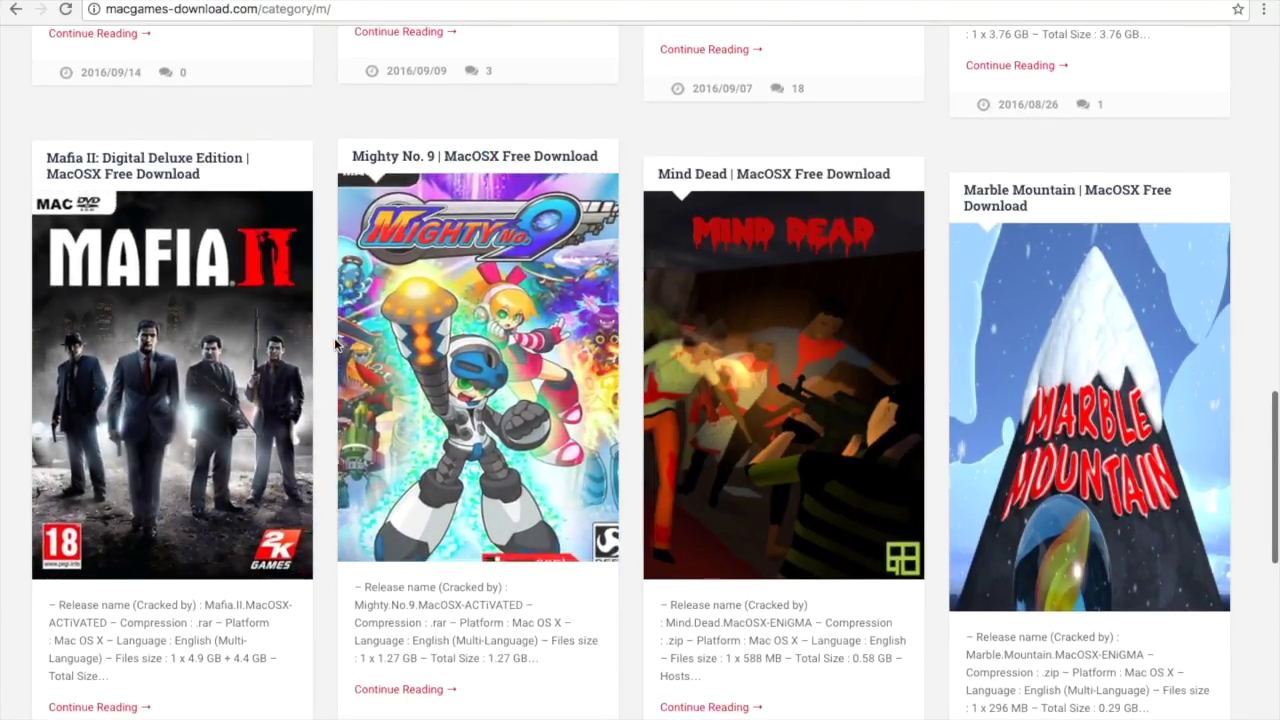
scroll(334, 347, "down", 4)
scroll(334, 347, "up", 10)
scroll(334, 347, "up", 10)
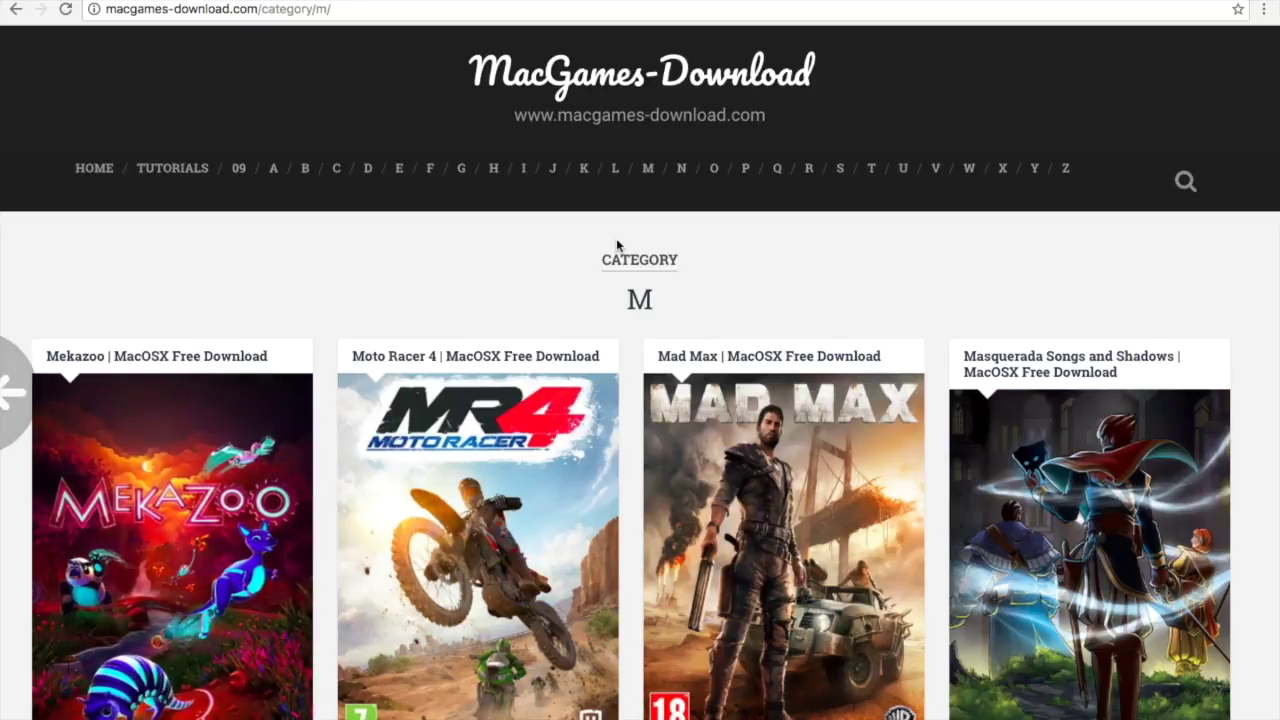
left_click(650, 168)
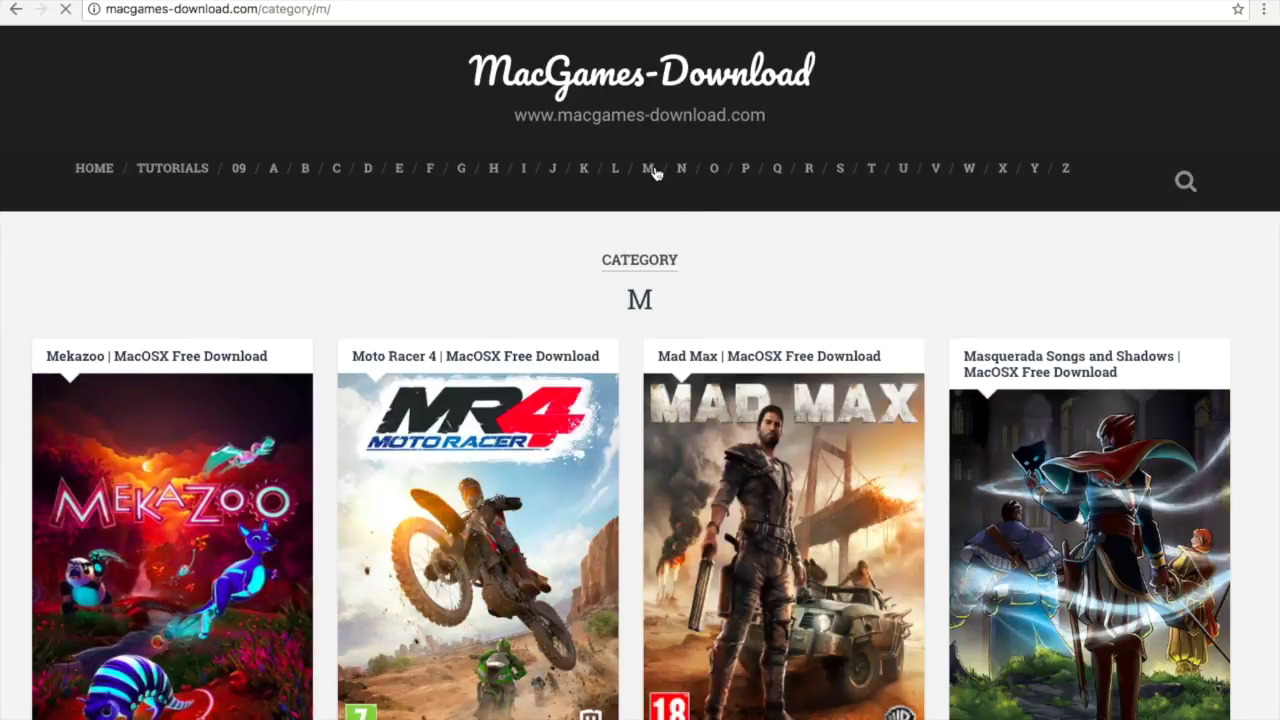
scroll(610, 333, "down", 5)
scroll(610, 333, "down", 5)
scroll(610, 333, "down", 5)
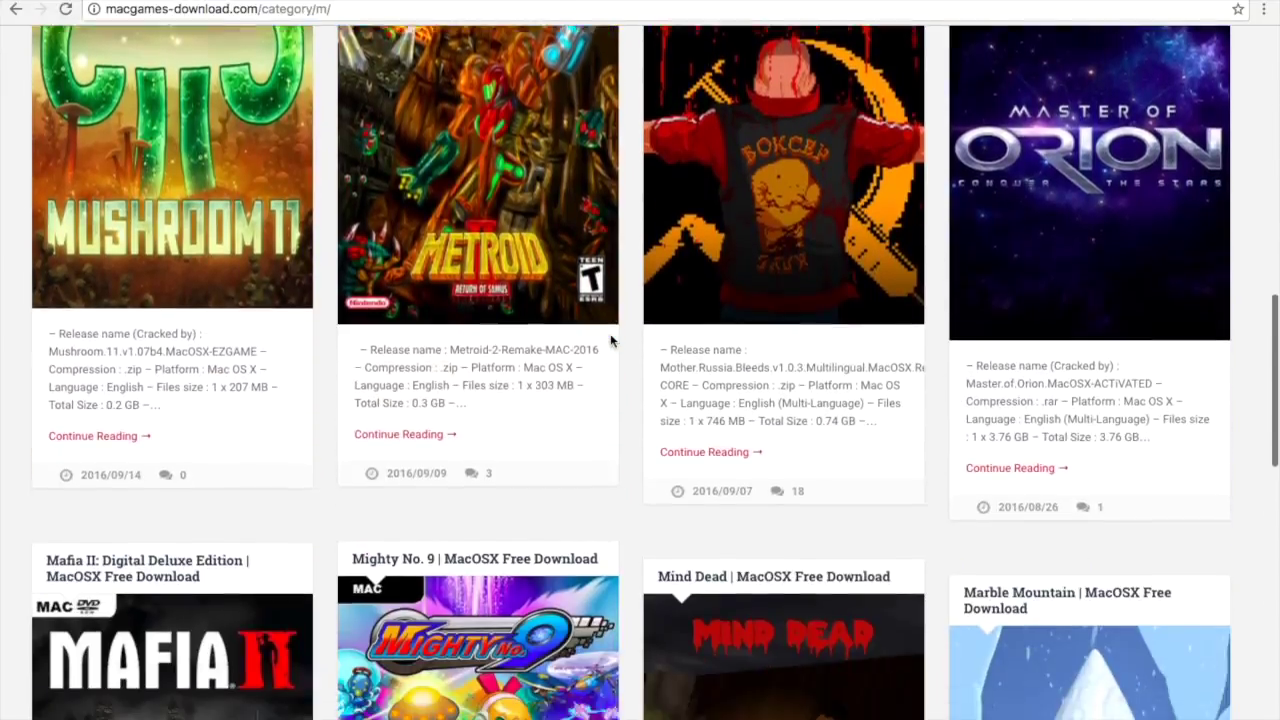
scroll(610, 333, "down", 5)
scroll(612, 341, "down", 2)
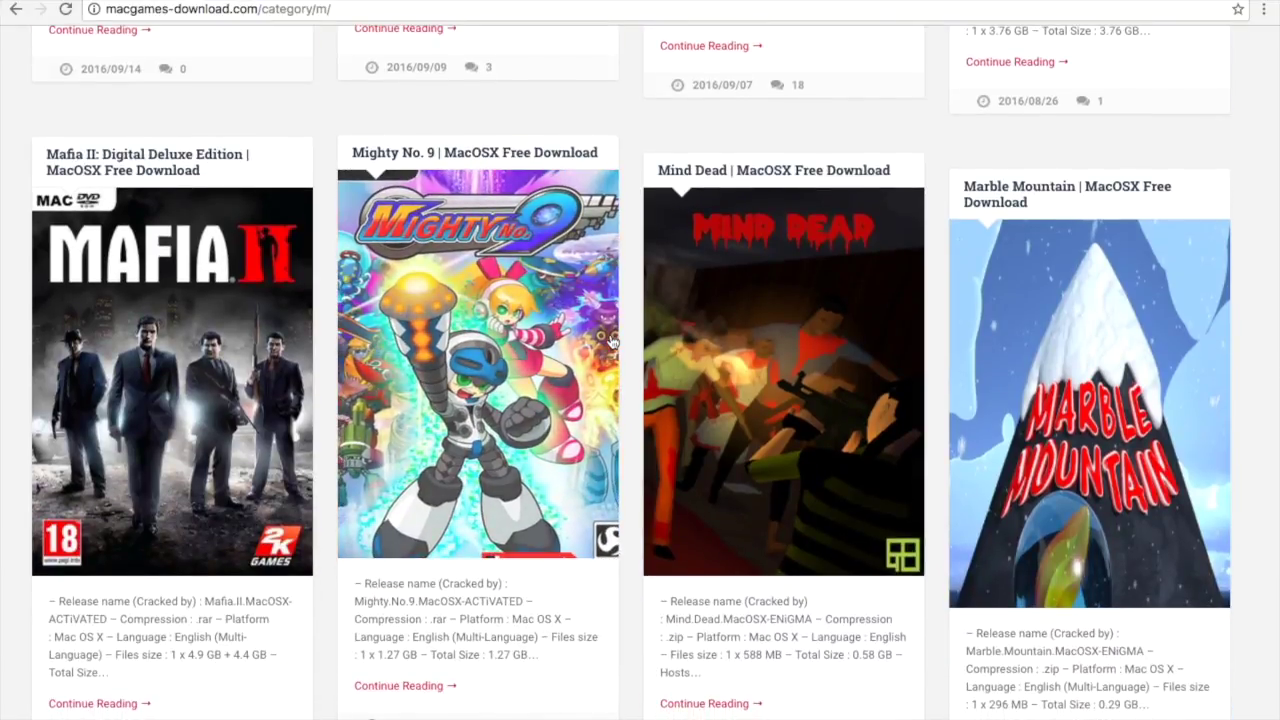
scroll(612, 341, "up", 8)
scroll(612, 341, "up", 3)
scroll(612, 341, "down", 3)
scroll(612, 341, "down", 3)
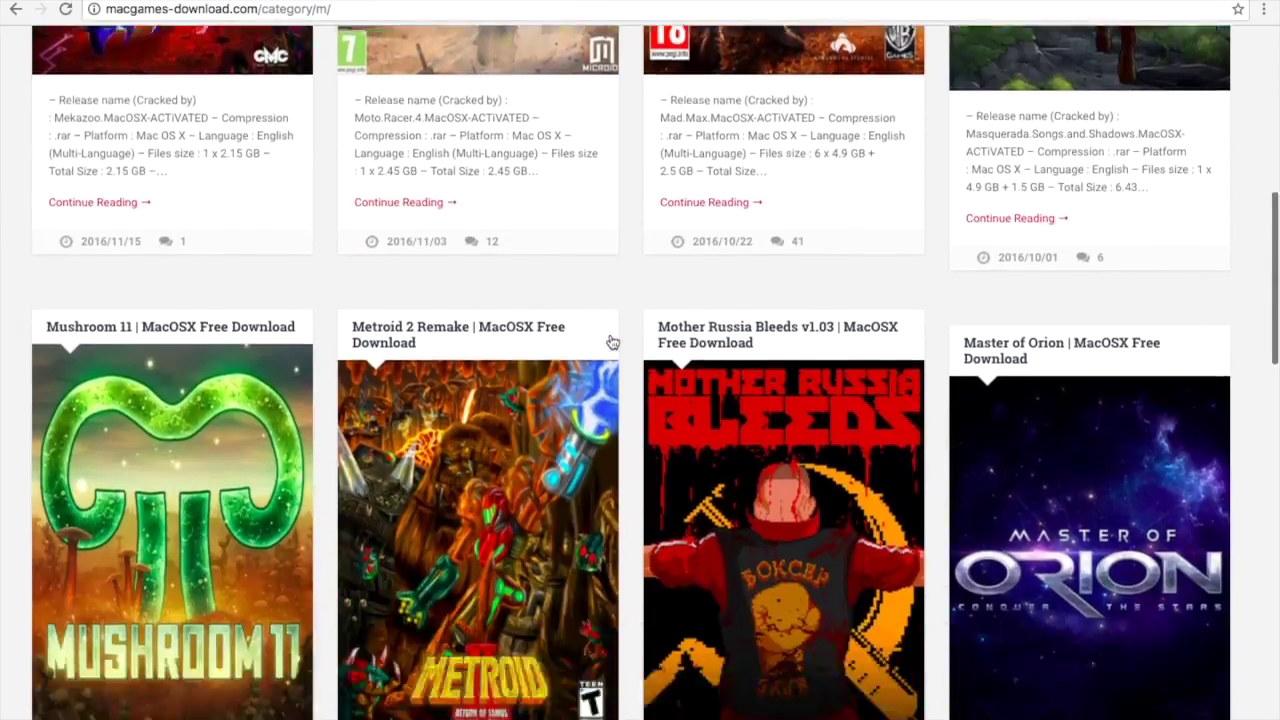
scroll(612, 341, "down", 3)
scroll(612, 341, "down", 5)
scroll(612, 341, "down", 5)
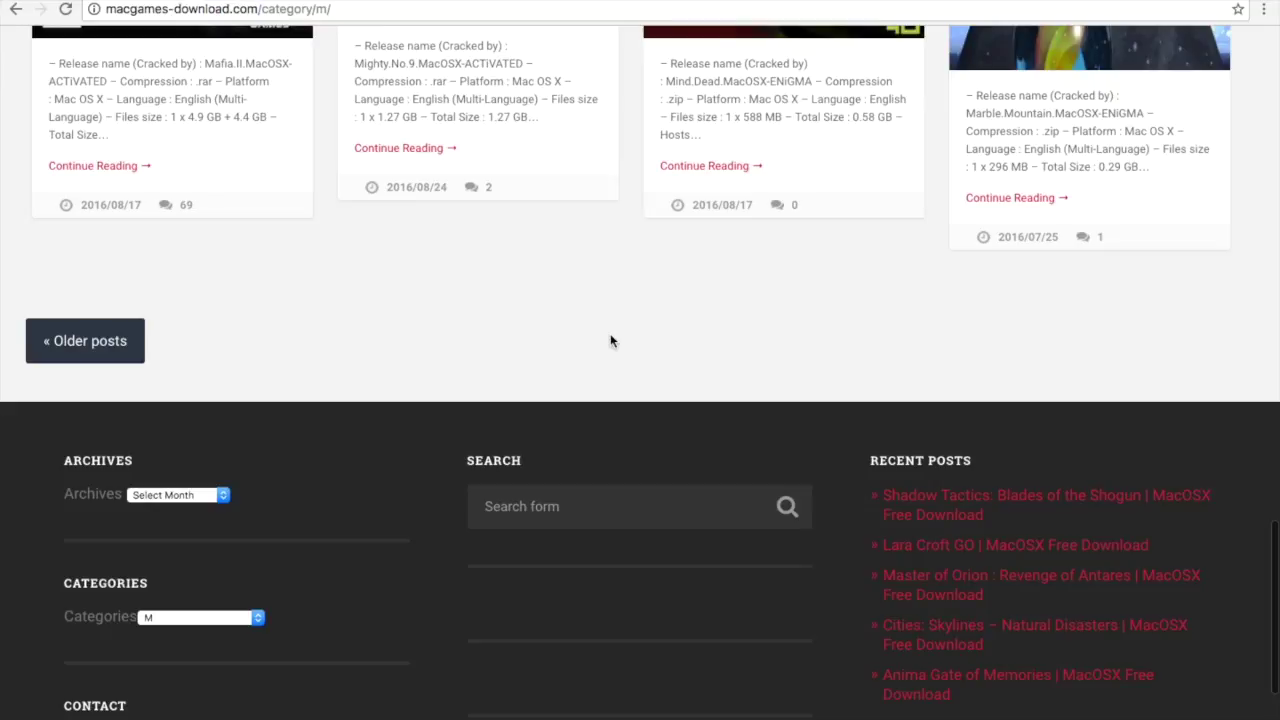
left_click(95, 341)
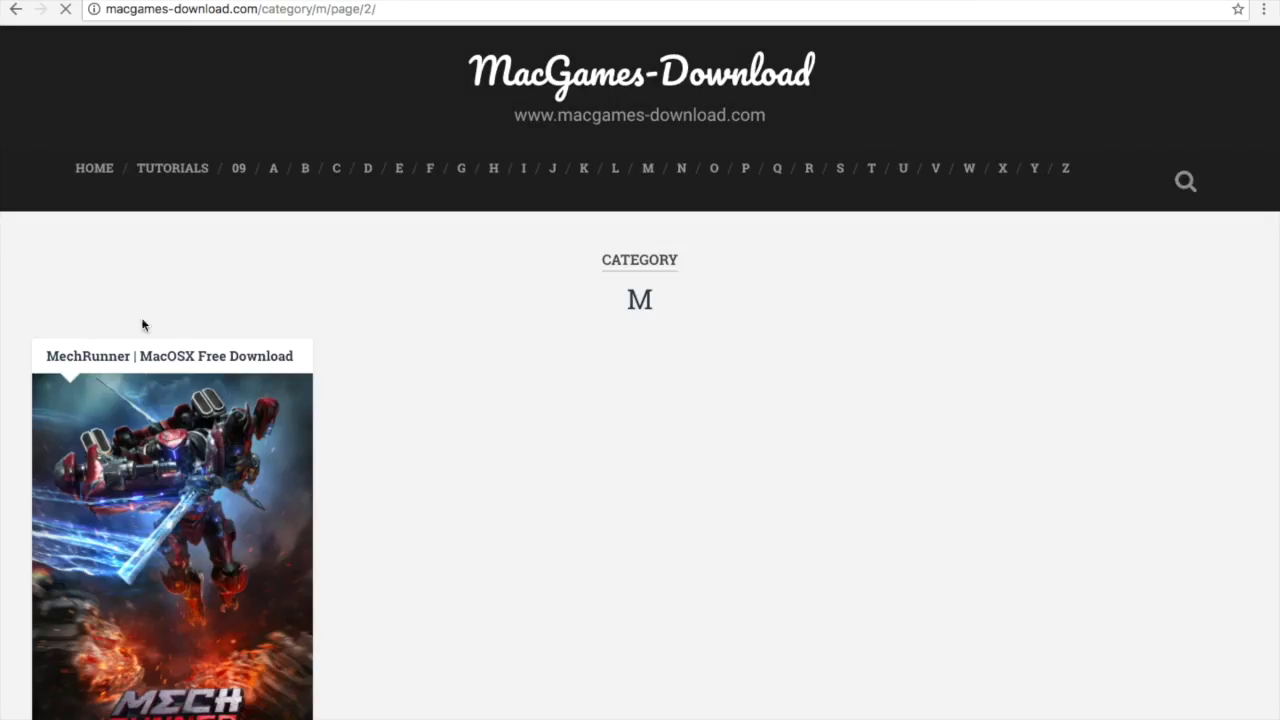
scroll(296, 360, "down", 5)
scroll(296, 360, "down", 3)
scroll(296, 360, "down", 3)
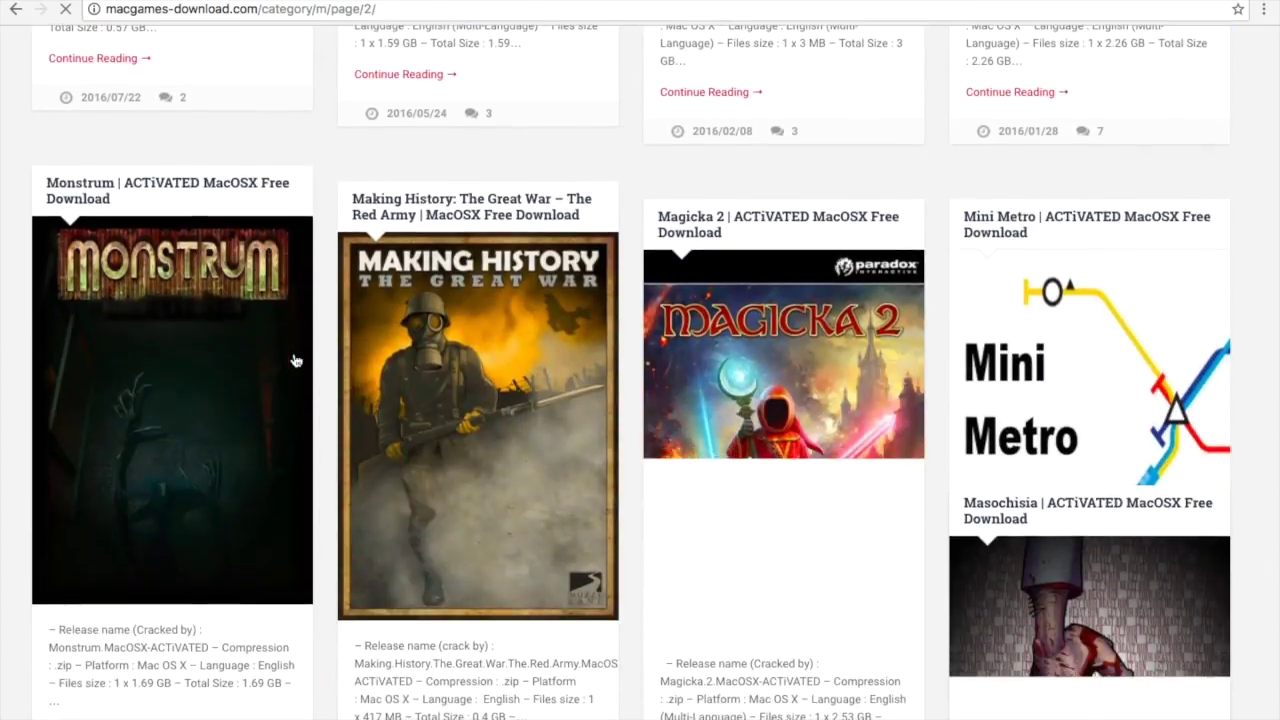
scroll(296, 360, "down", 2)
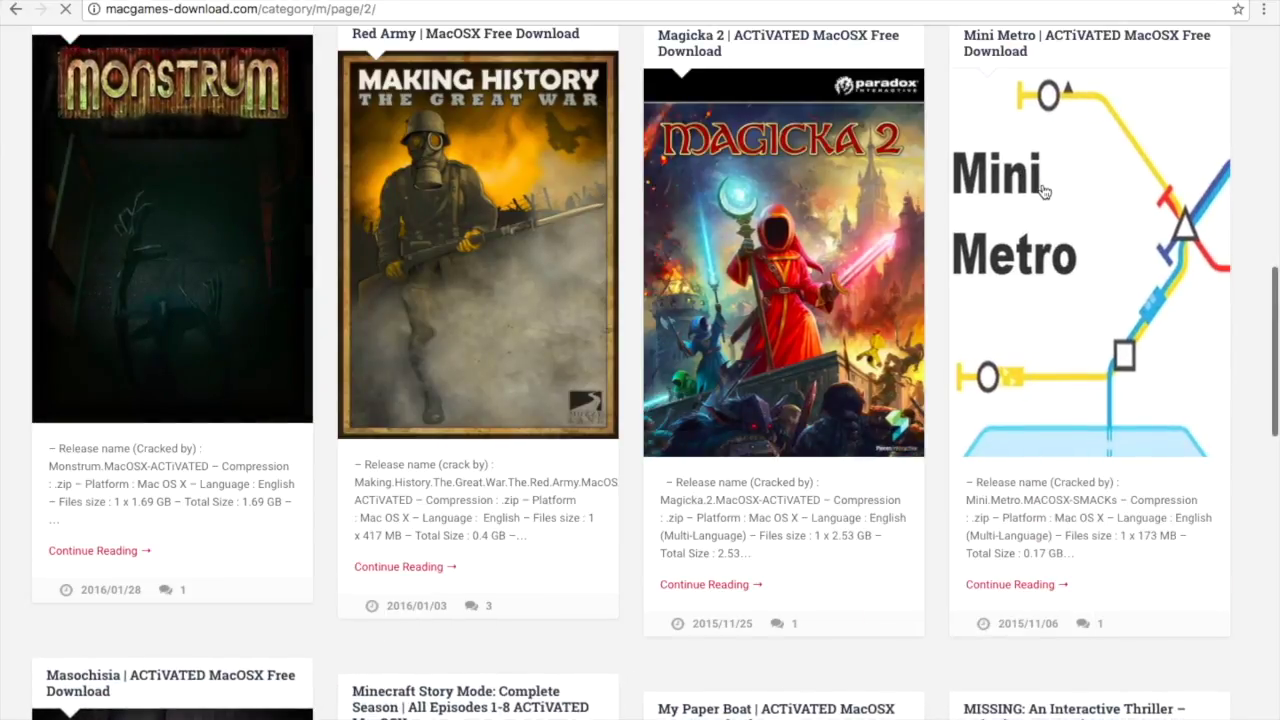
left_click(1043, 190)
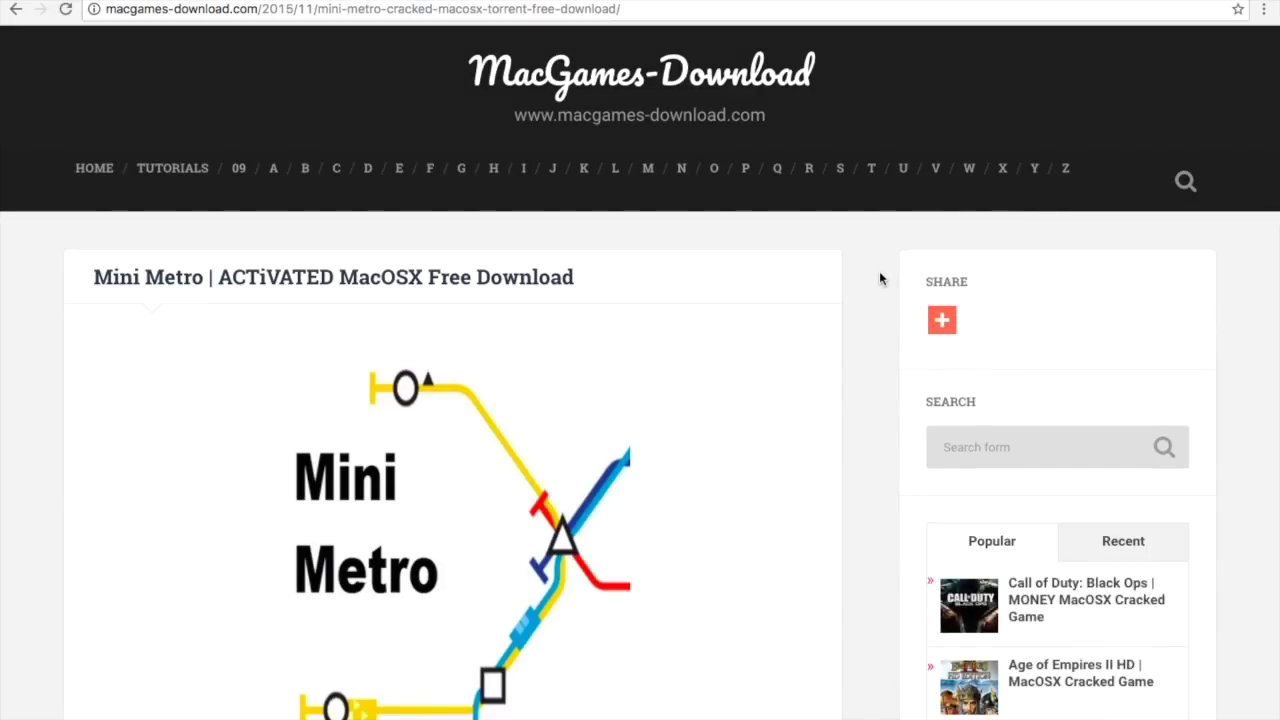
scroll(879, 271, "down", 5)
scroll(879, 271, "down", 2)
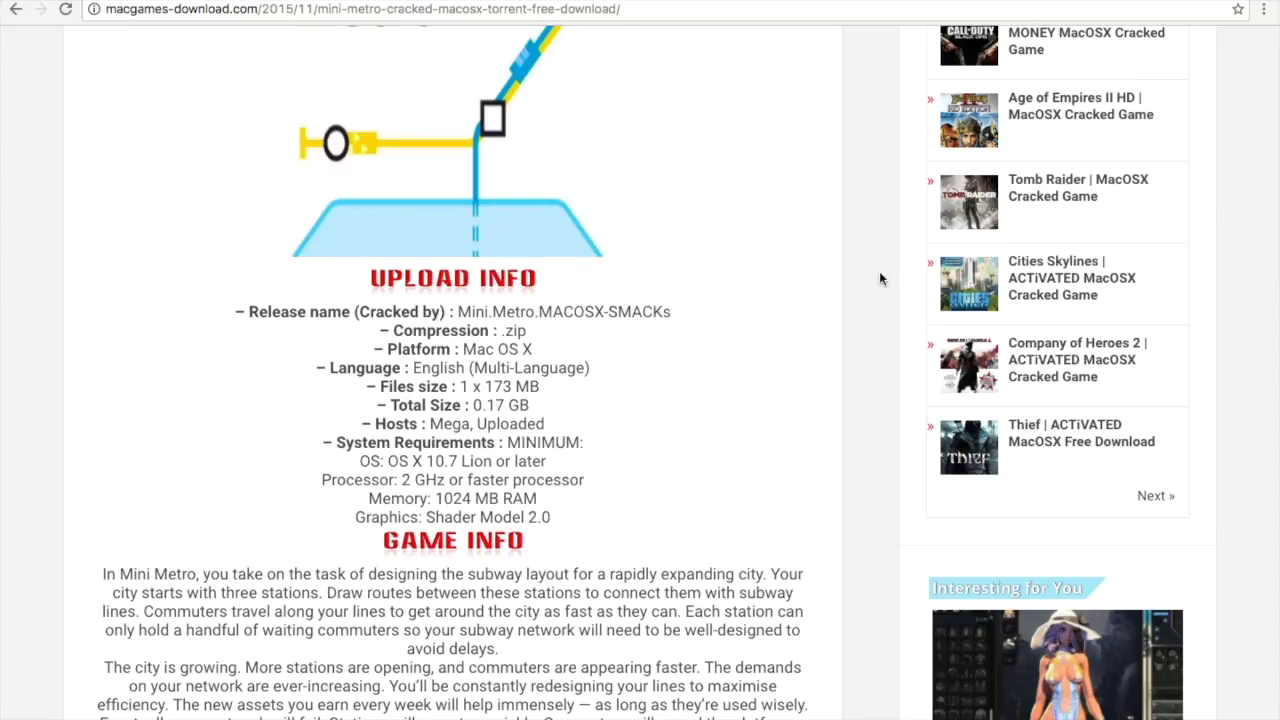
scroll(820, 416, "down", 3)
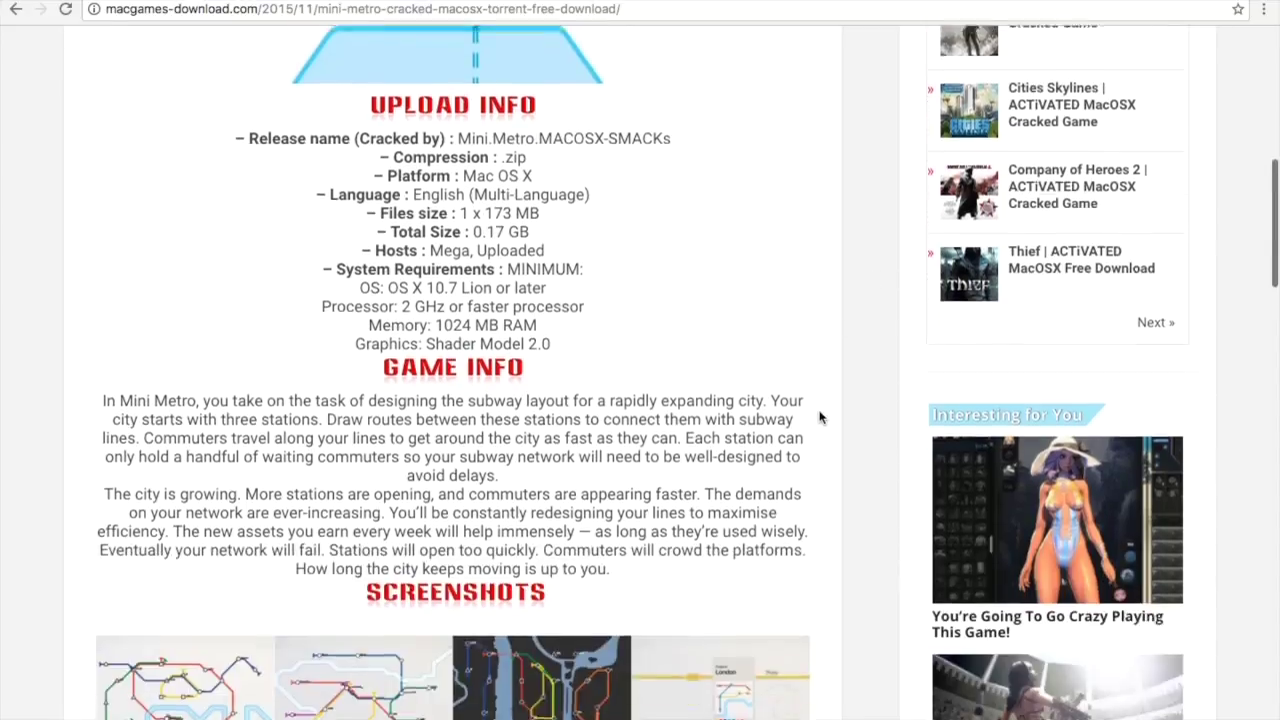
scroll(820, 416, "down", 2)
scroll(820, 416, "down", 2)
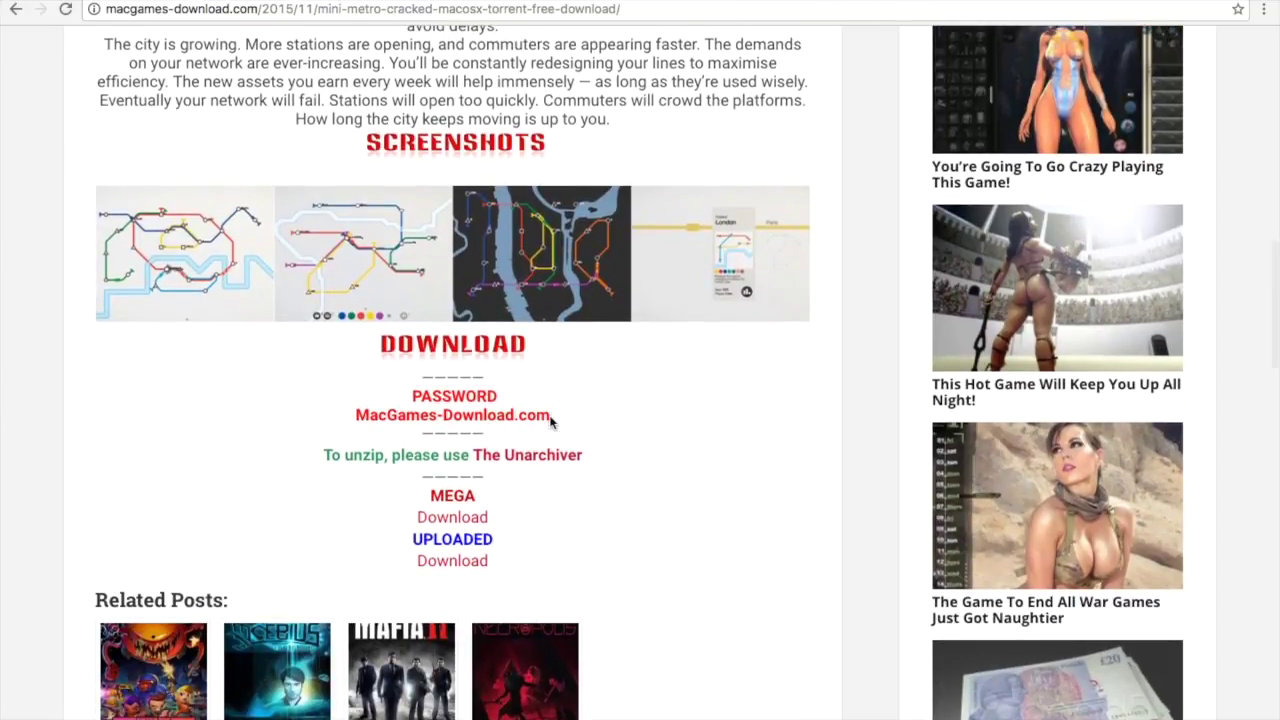
- Select the unzip password MacGames-Download.com and follow the Mini Metro MEGA download link
left_click_drag(550, 414, 356, 414)
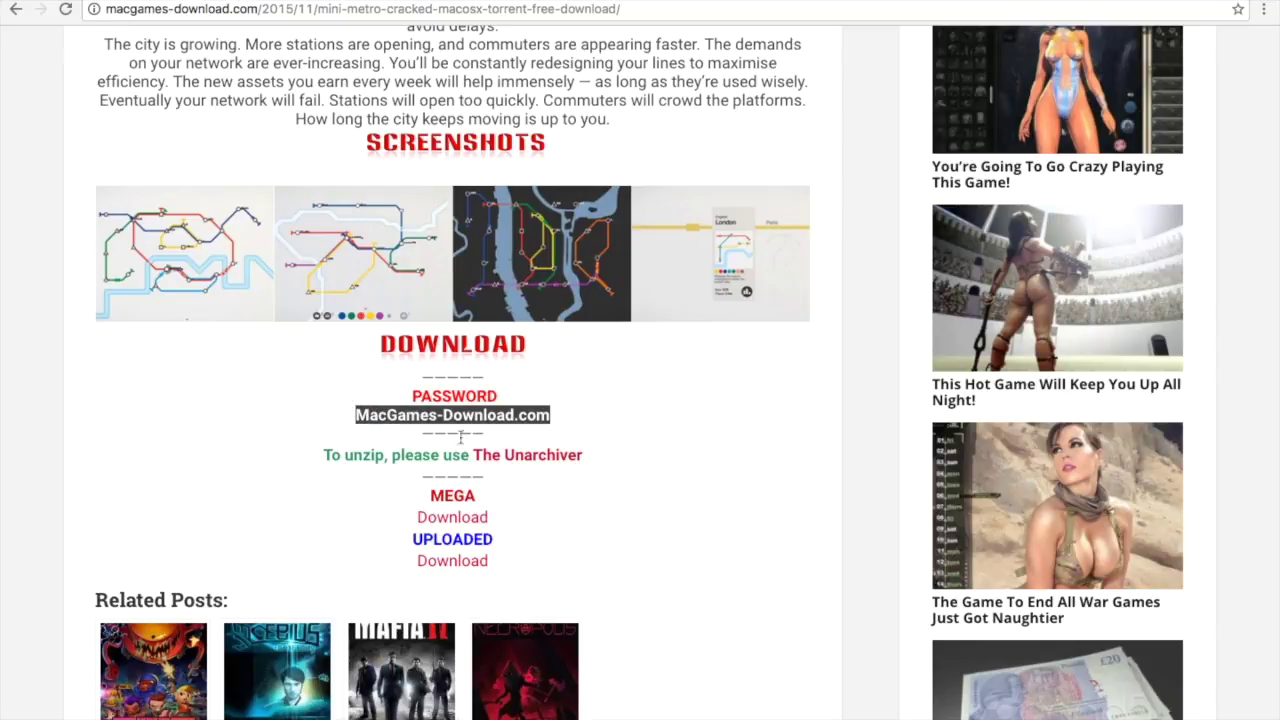
scroll(600, 539, "down", 2)
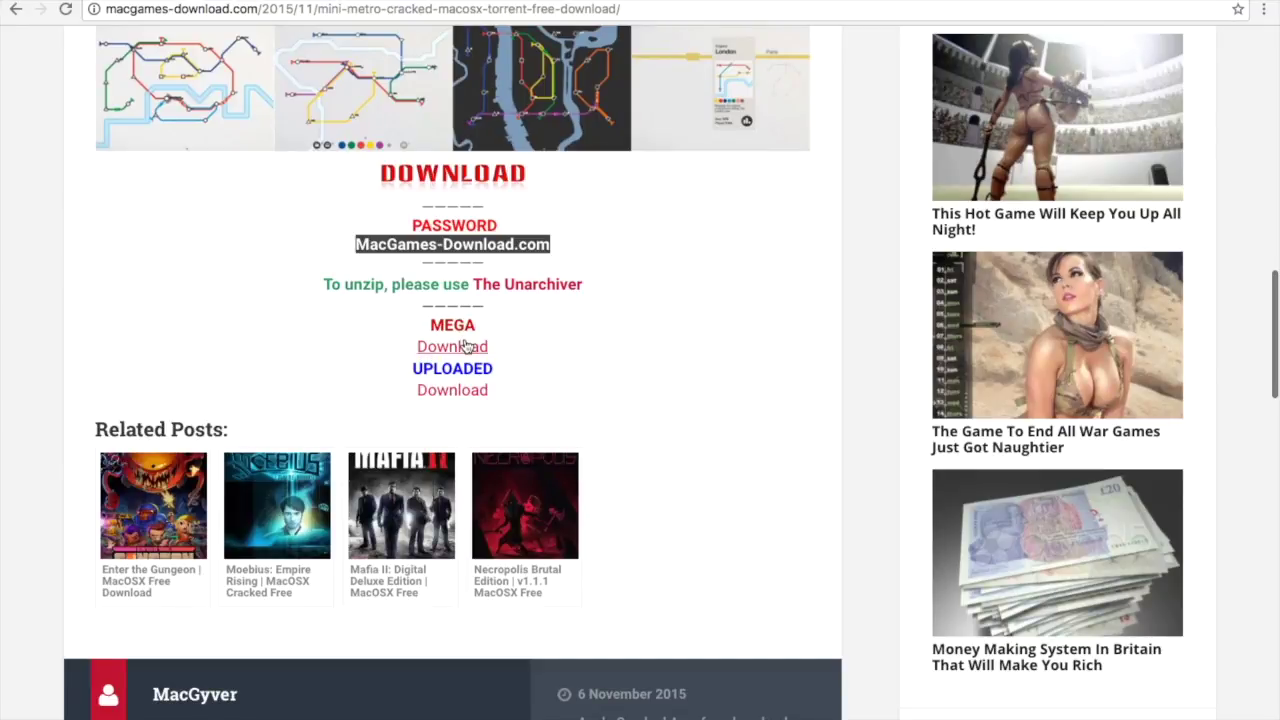
left_click(466, 346)
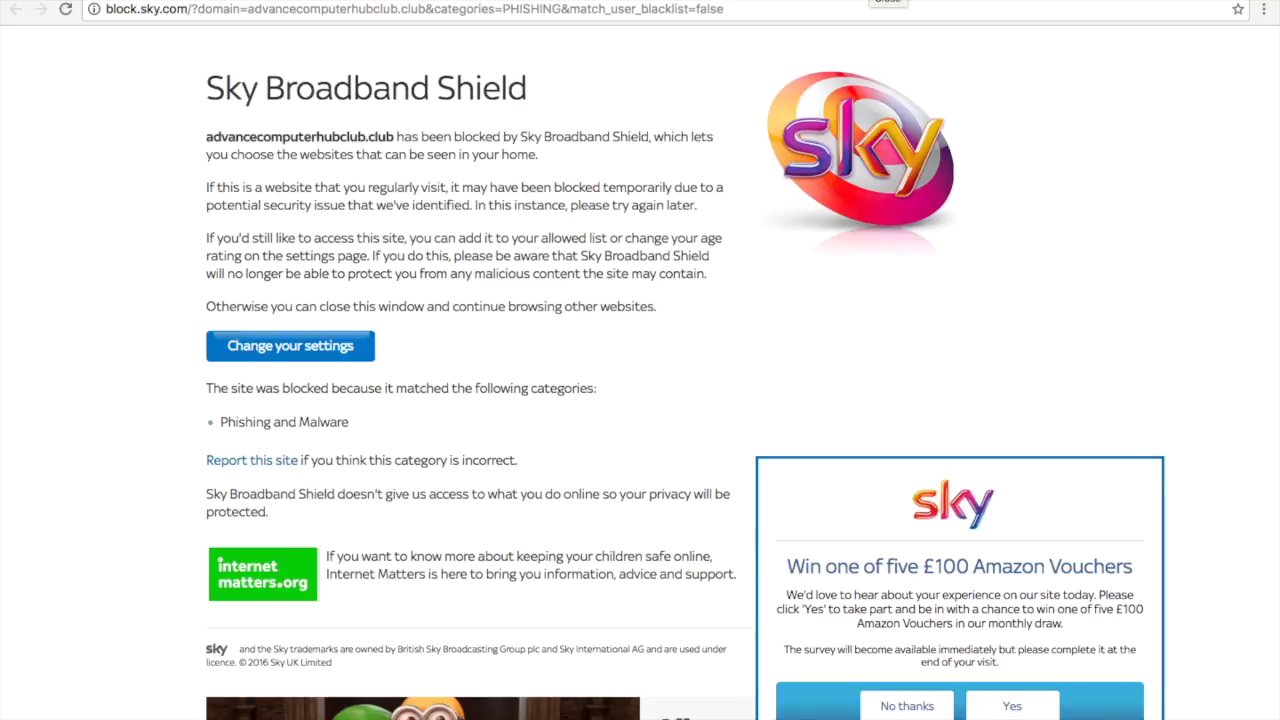
- Close the blocked-site tab and paste the site password into the link protector's field
key("ctrl+w")
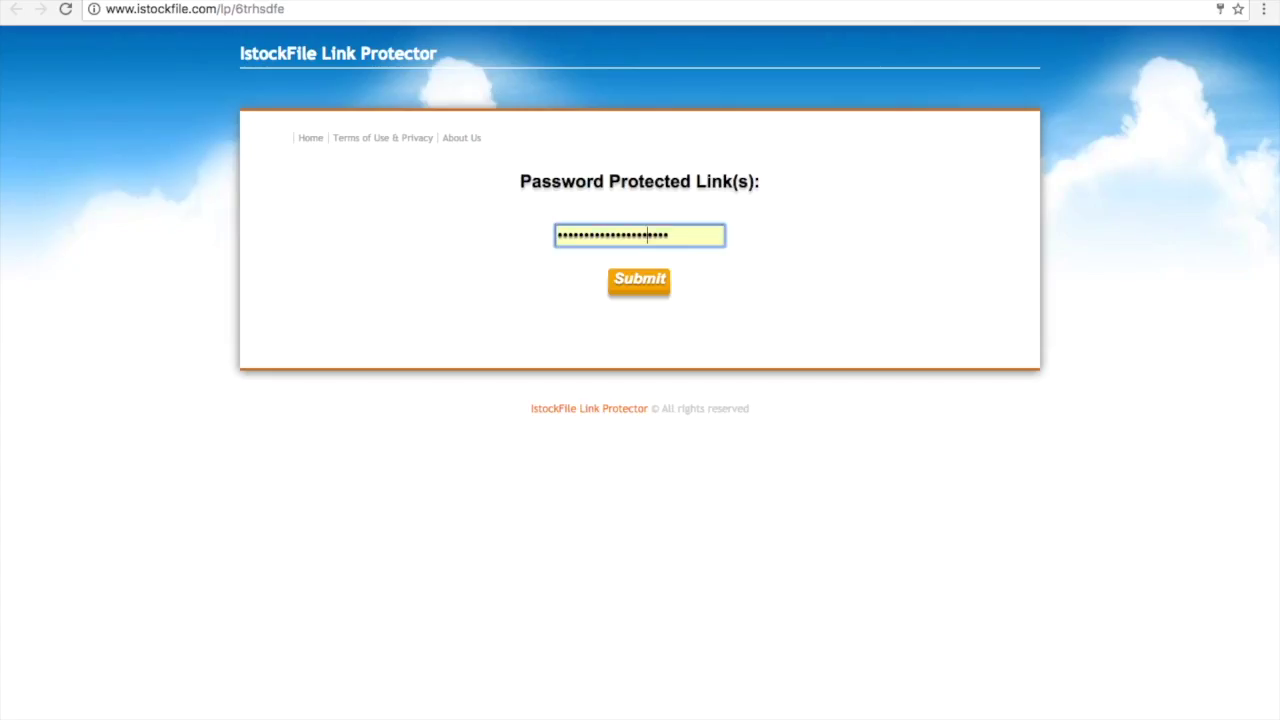
double_click(654, 232)
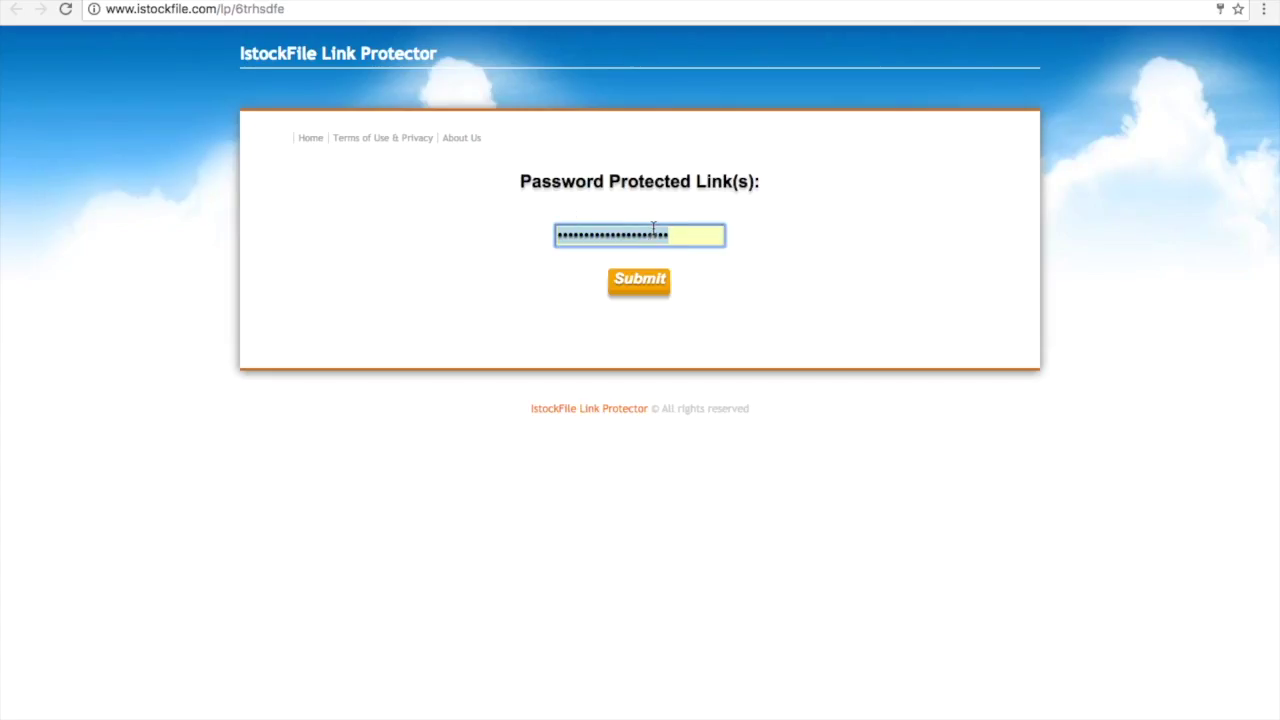
key("ctrl+v")
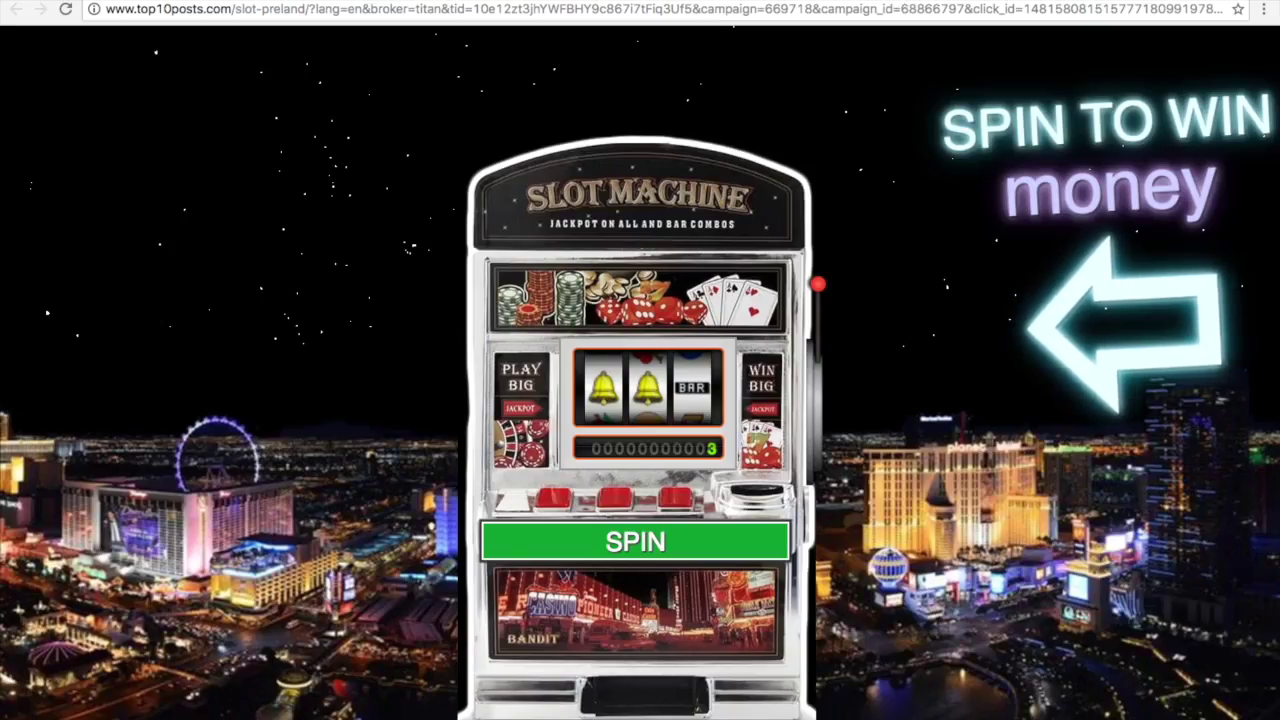
- Submit the password to reveal the hidden mega.nz link, closing the ad pages
key("alt+Left")
left_click(638, 280)
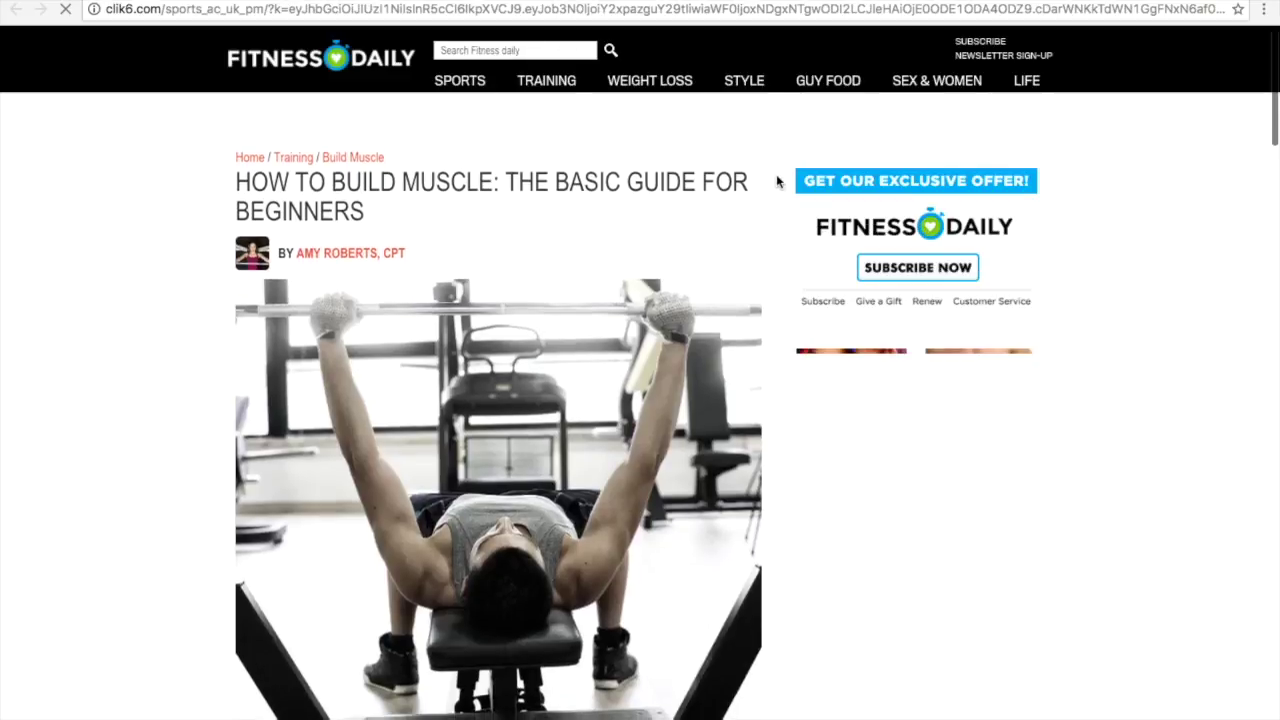
scroll(776, 174, "down", 10)
scroll(776, 174, "down", 1)
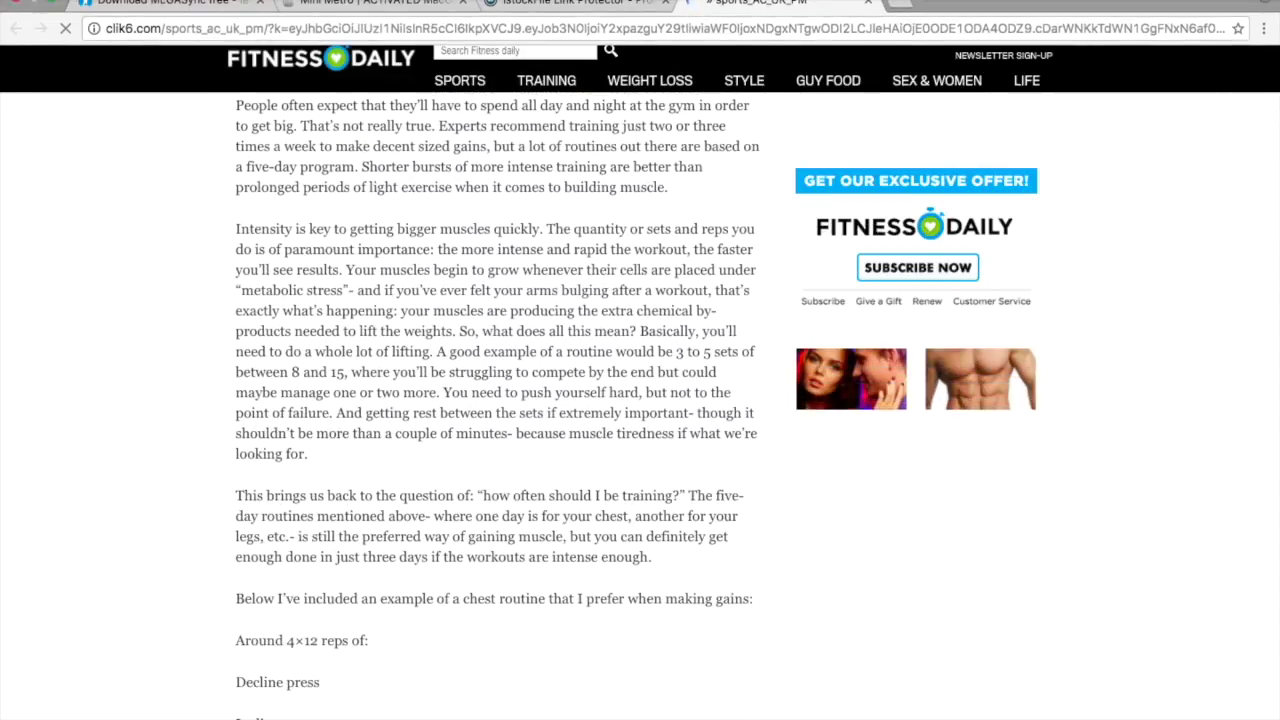
left_click(869, 4)
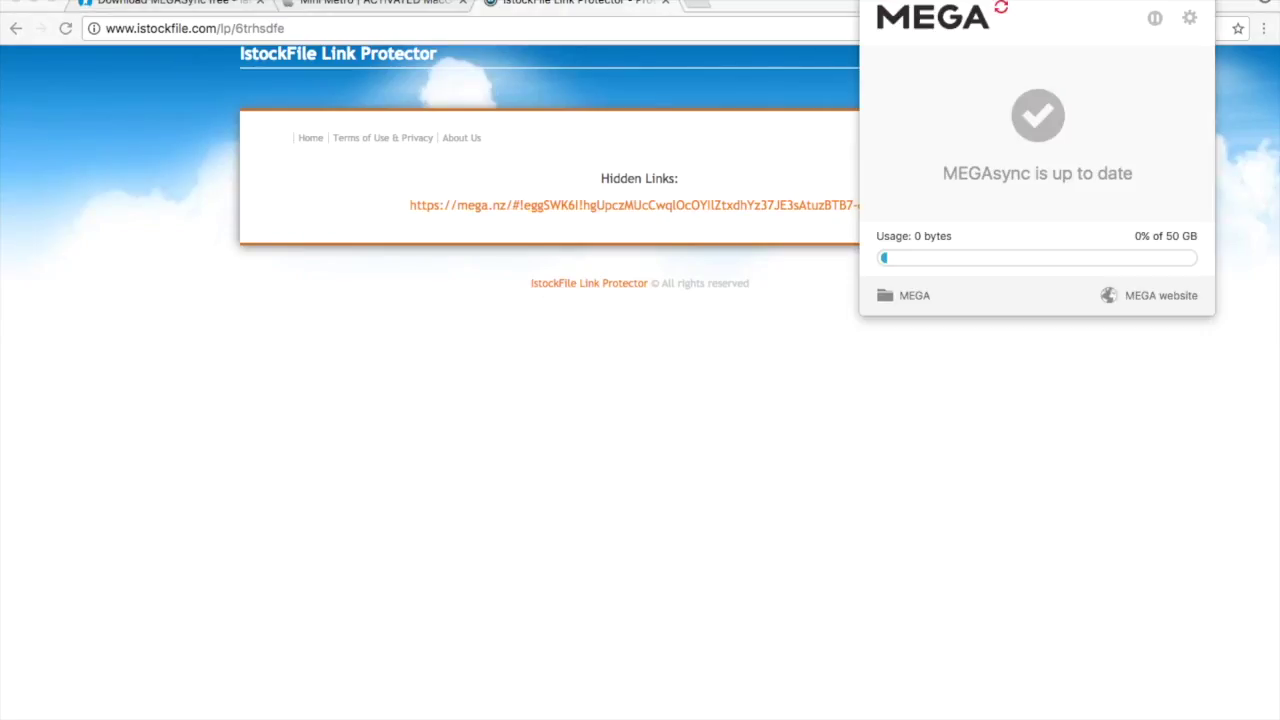
right_click(622, 205)
- Open the mega.nz link in a new tab and download Minimtrmac.zip with MEGAsync
left_click(656, 209)
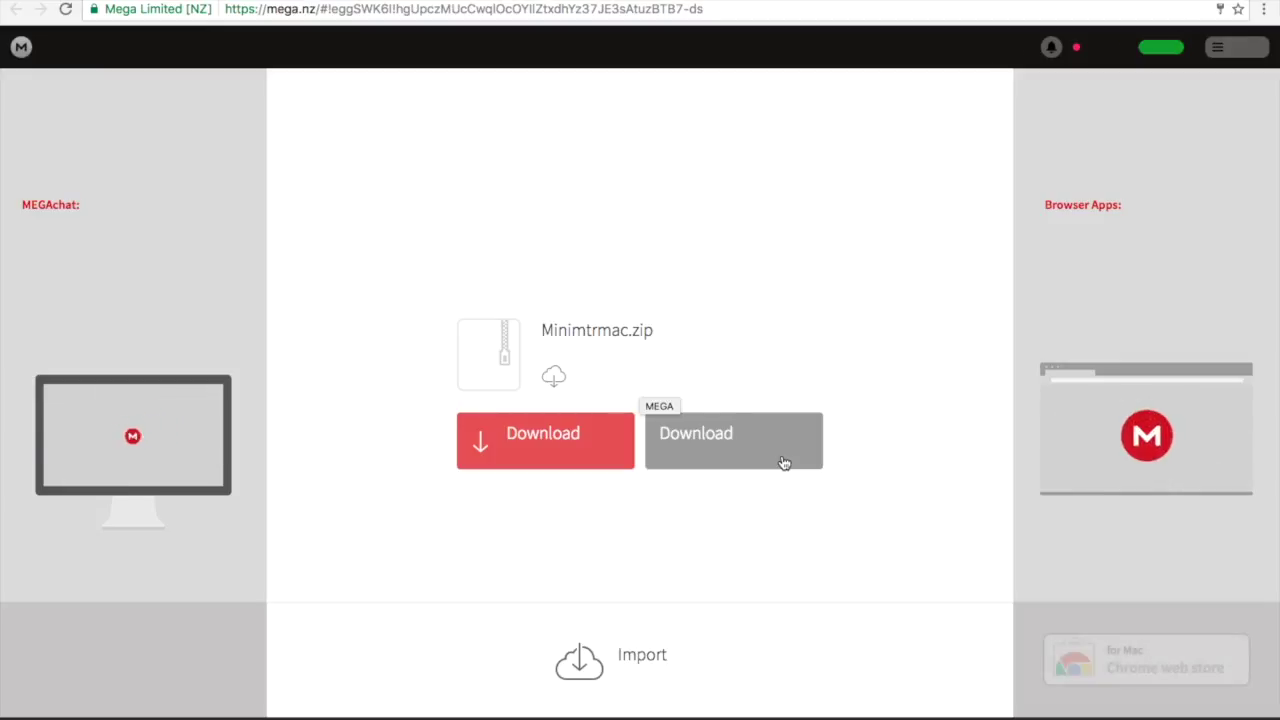
left_click(583, 437)
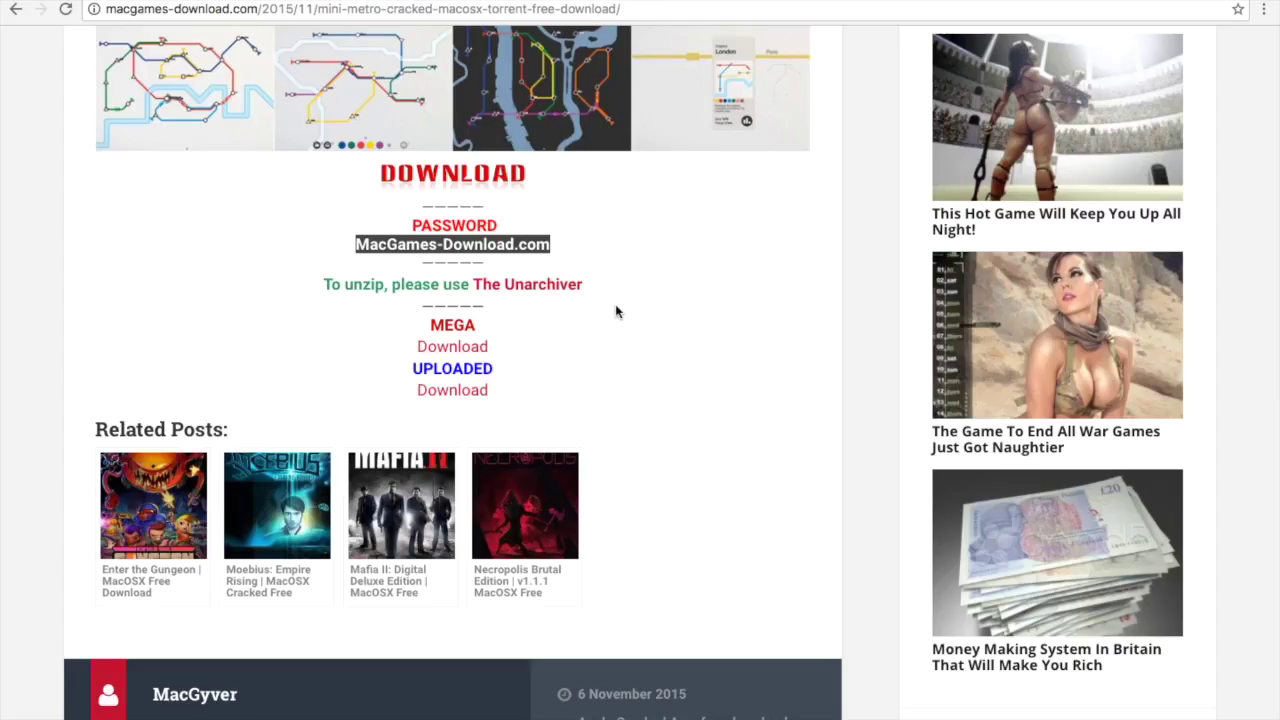
scroll(615, 310, "up", 5)
scroll(615, 310, "up", 5)
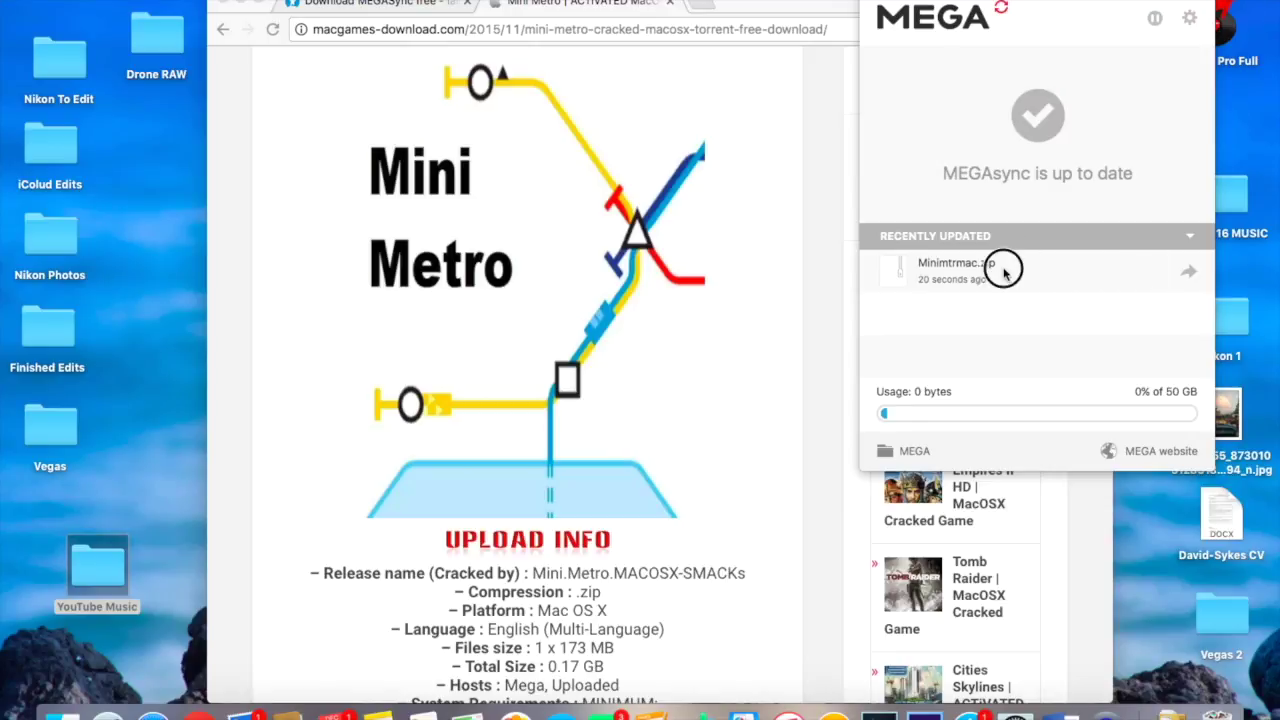
- Open the MEGAsync Downloads folder via Spotlight and open the Citiesskylmac.zip archive
key("super+space")
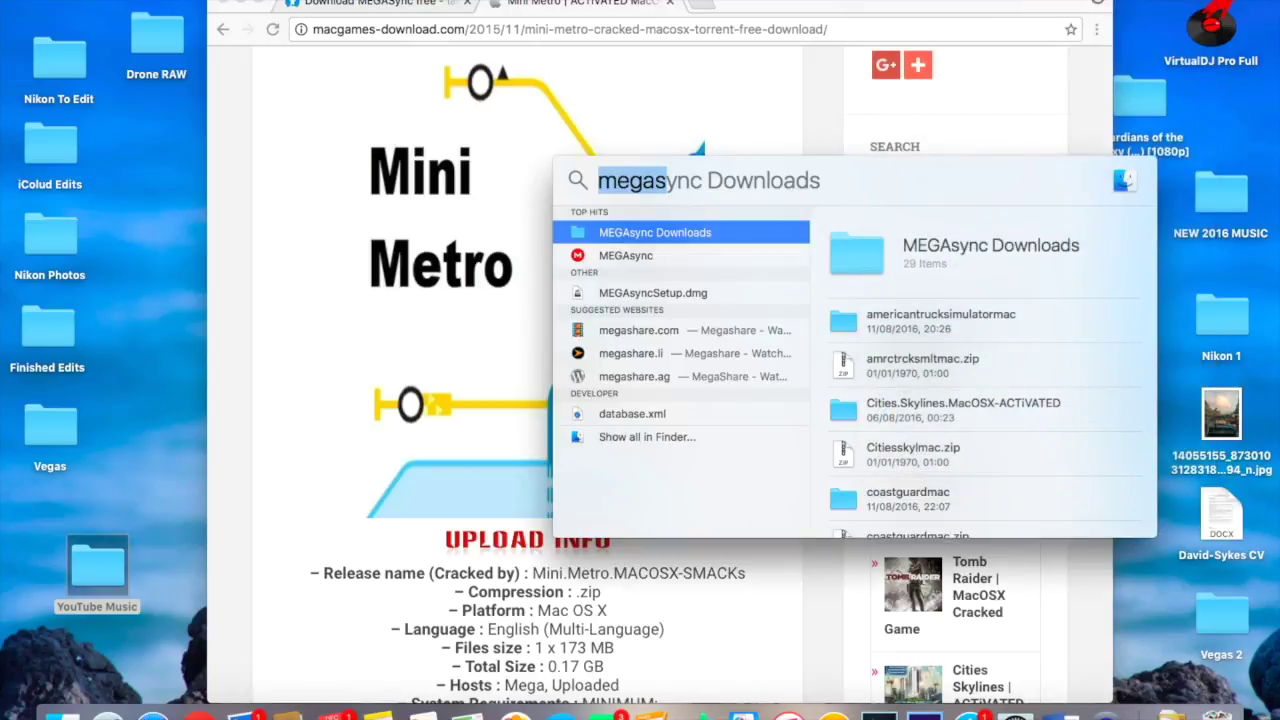
type("mega")
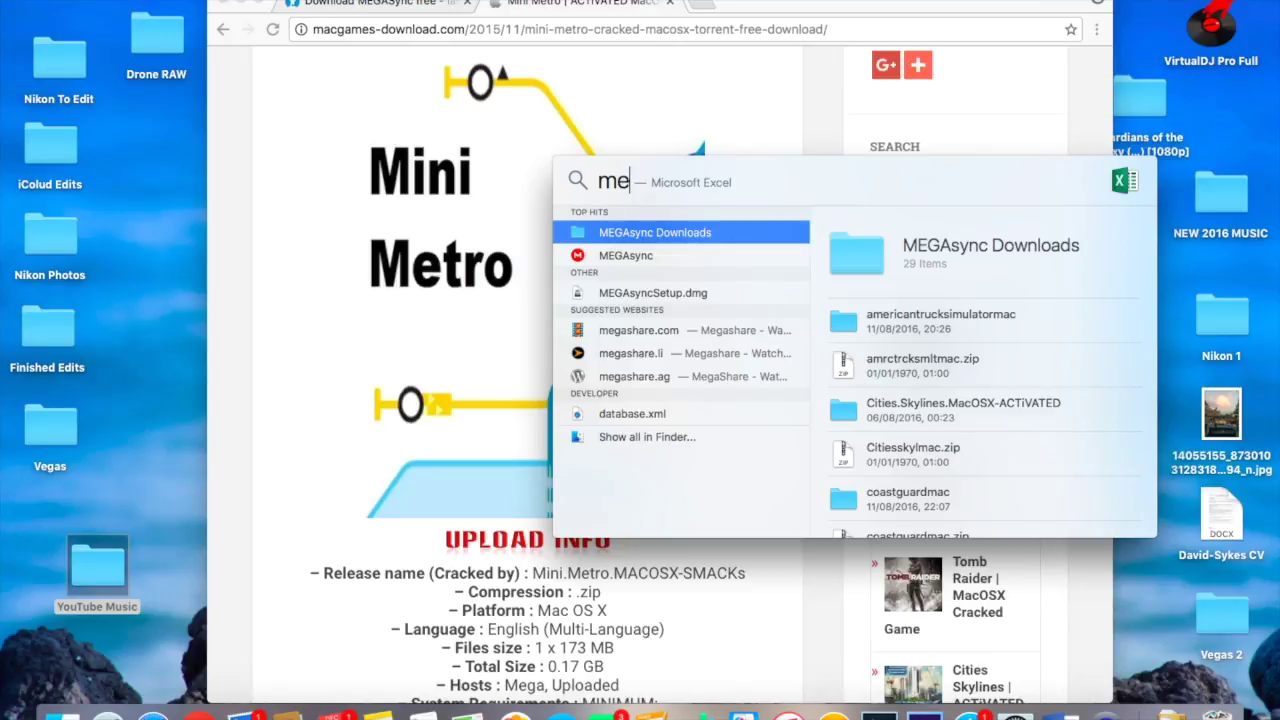
left_click(628, 234)
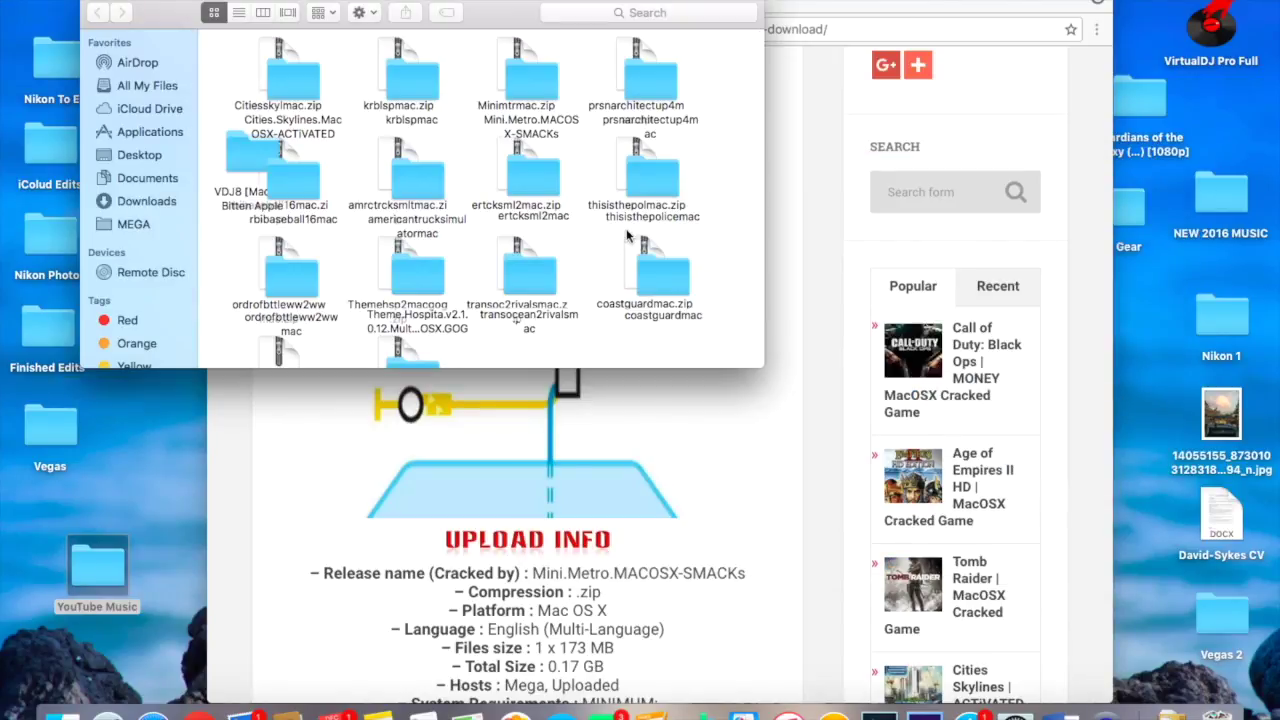
left_click(280, 58)
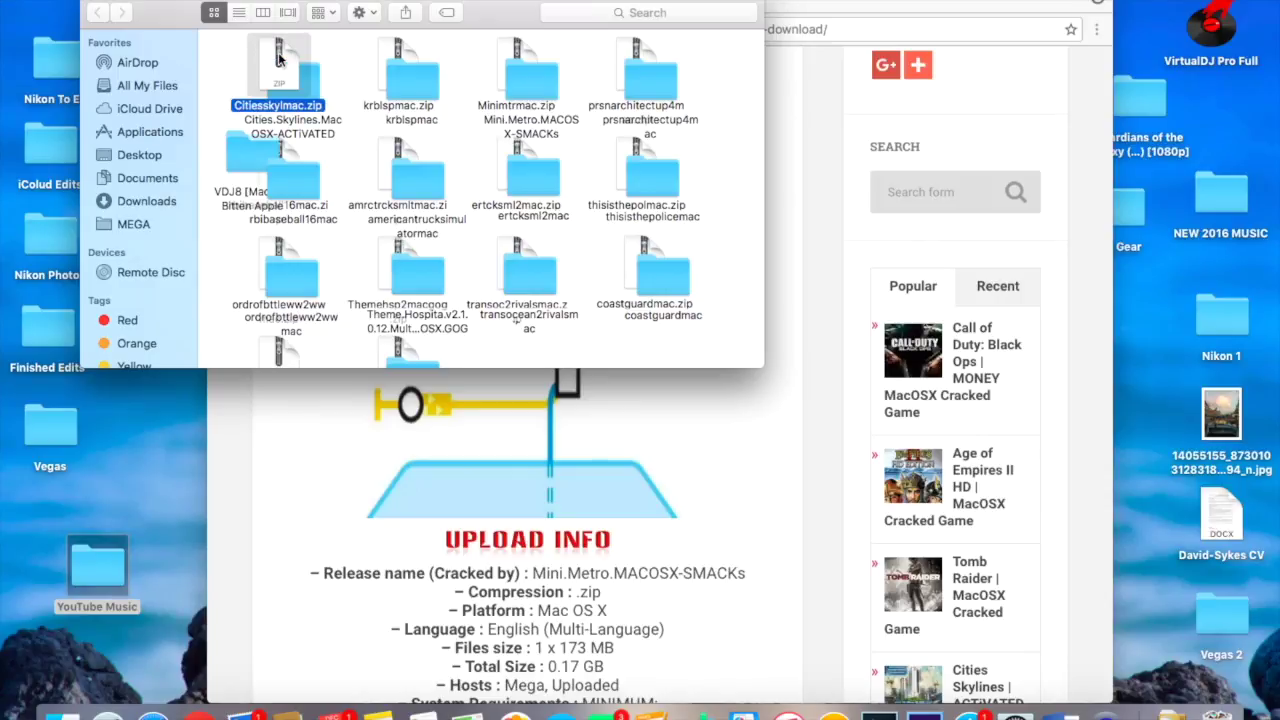
left_click(330, 128)
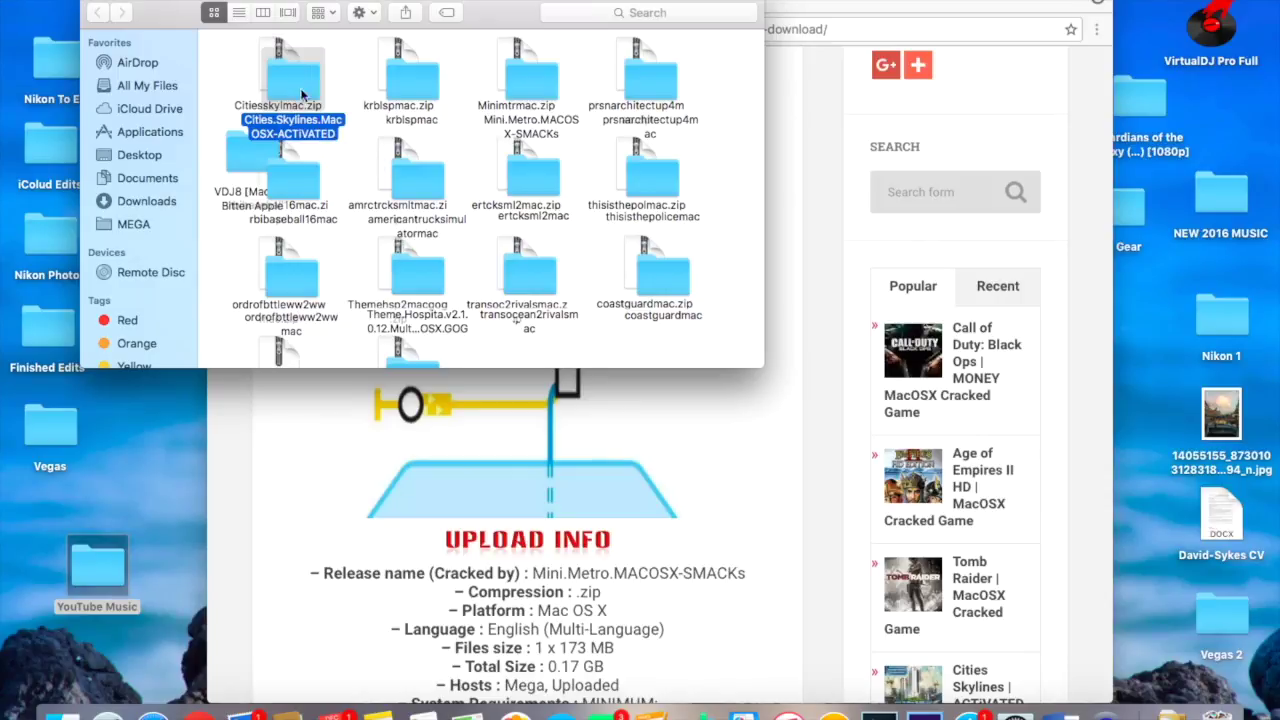
left_click(263, 48)
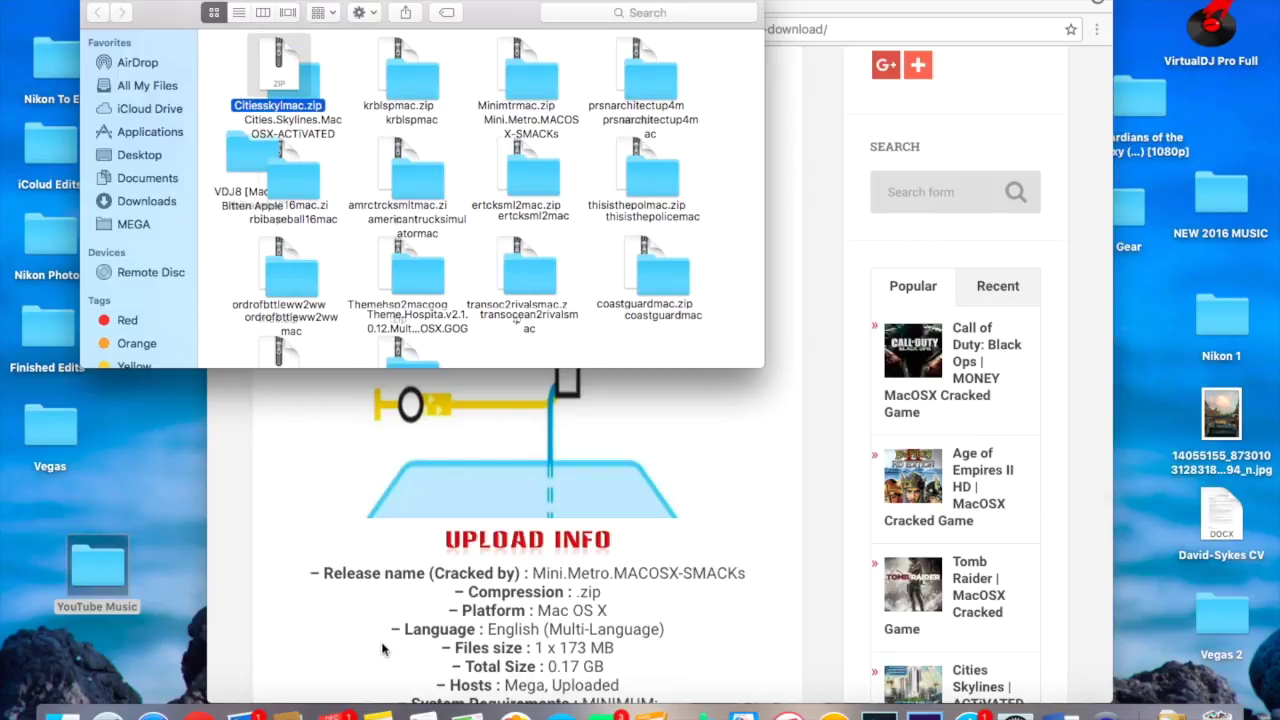
double_click(257, 59)
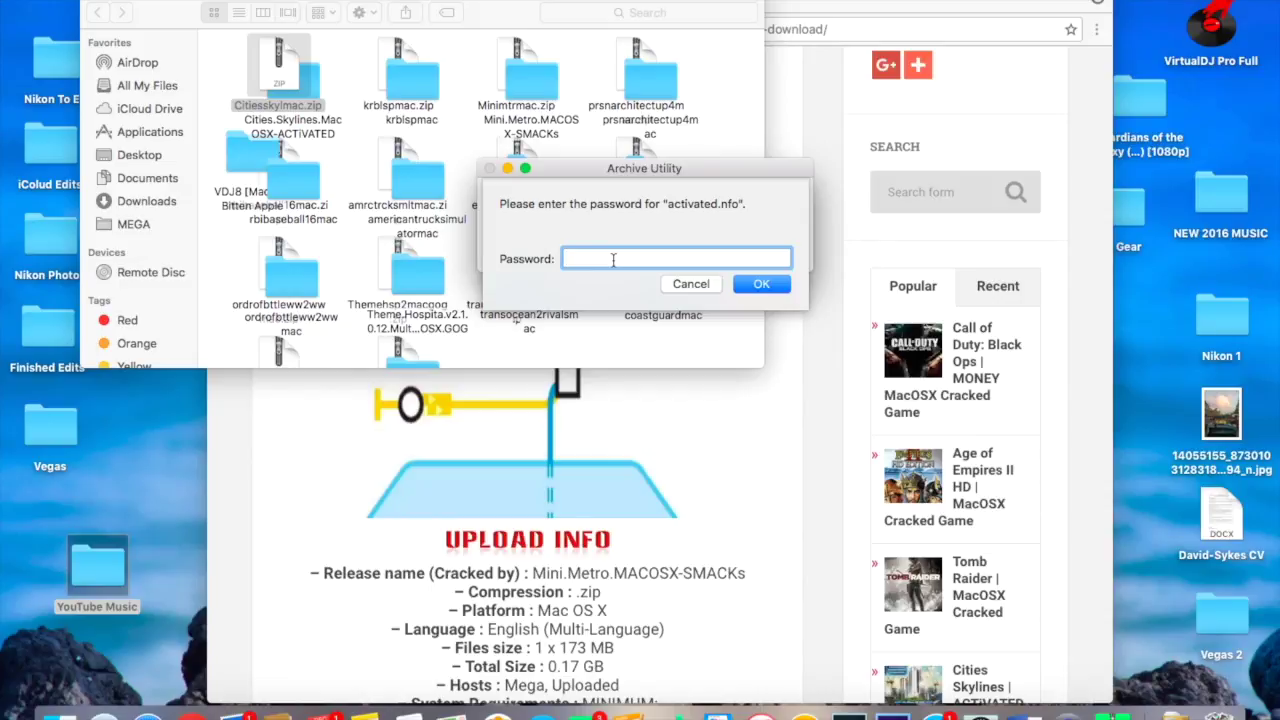
- Paste the site password into Archive Utility to extract Citiesskylmac.zip, then return to Downloads
key("super+v")
left_click(765, 284)
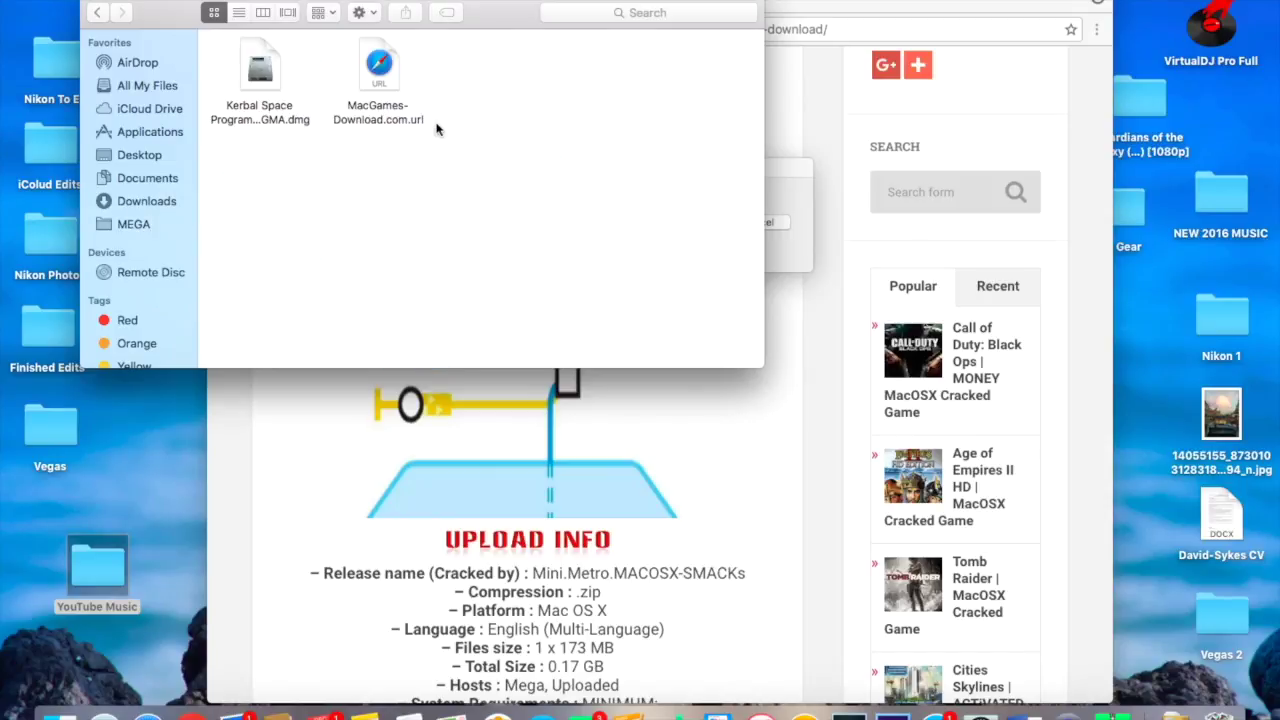
left_click(97, 12)
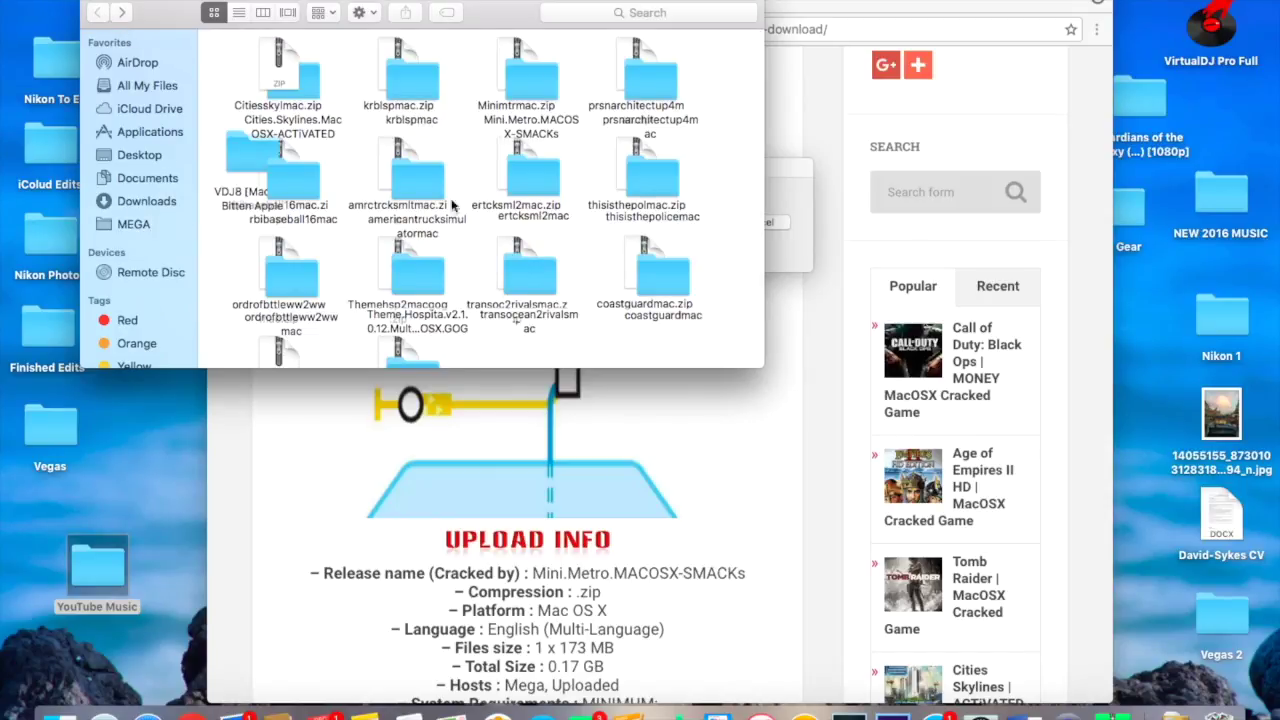
- Browse the Downloads folders, check the Cities Skylines folder, then open Mini.Metro.MACOSX-SMACKs
left_click(430, 215)
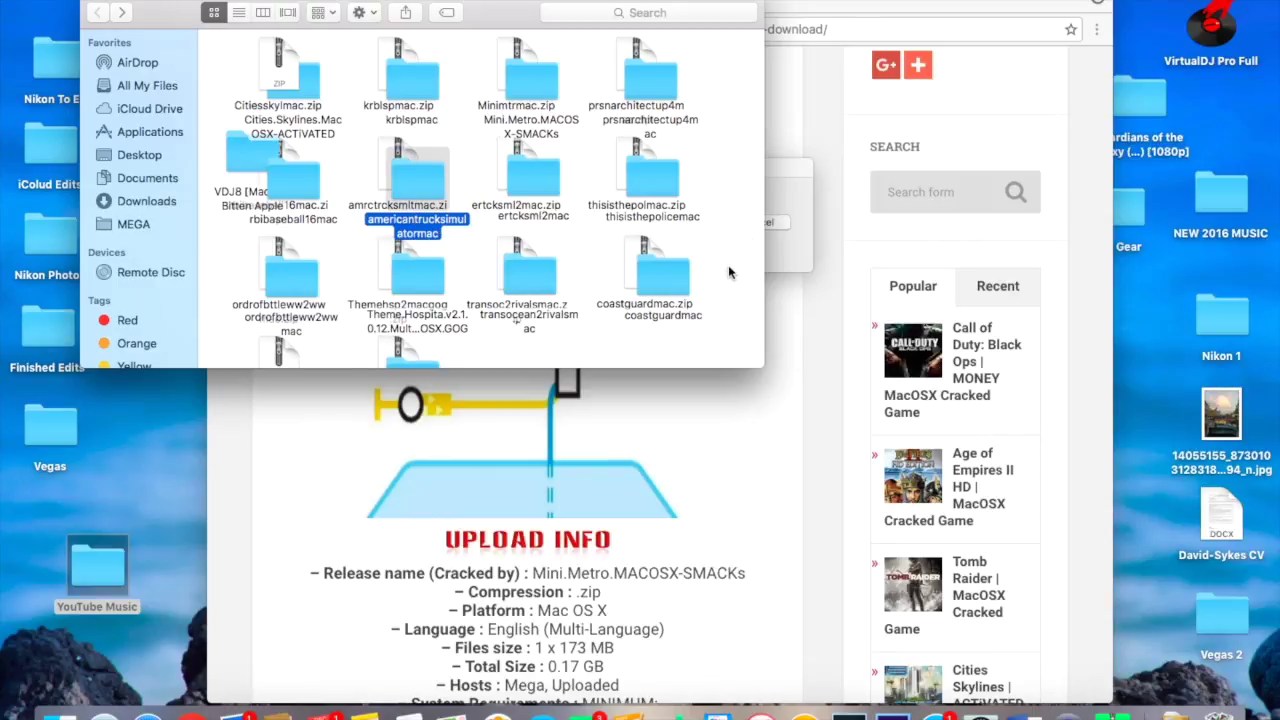
scroll(729, 272, "down", 1)
left_click(530, 265)
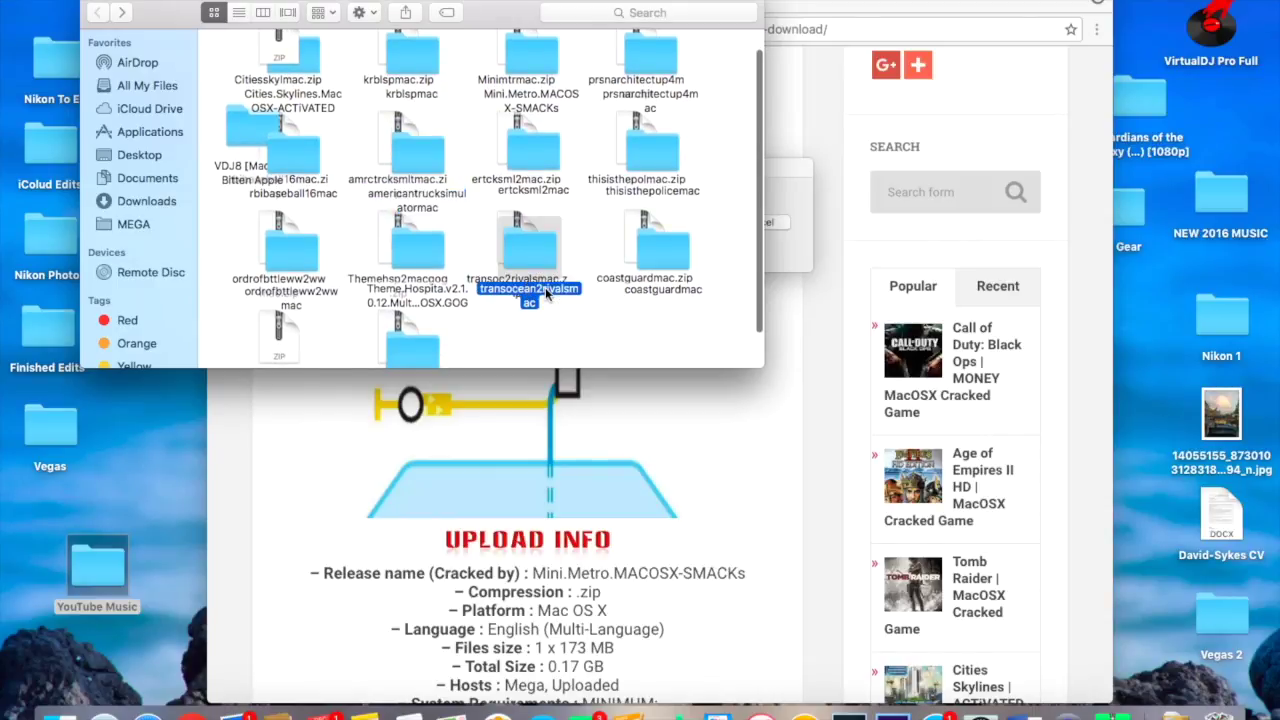
scroll(457, 256, "down", 2)
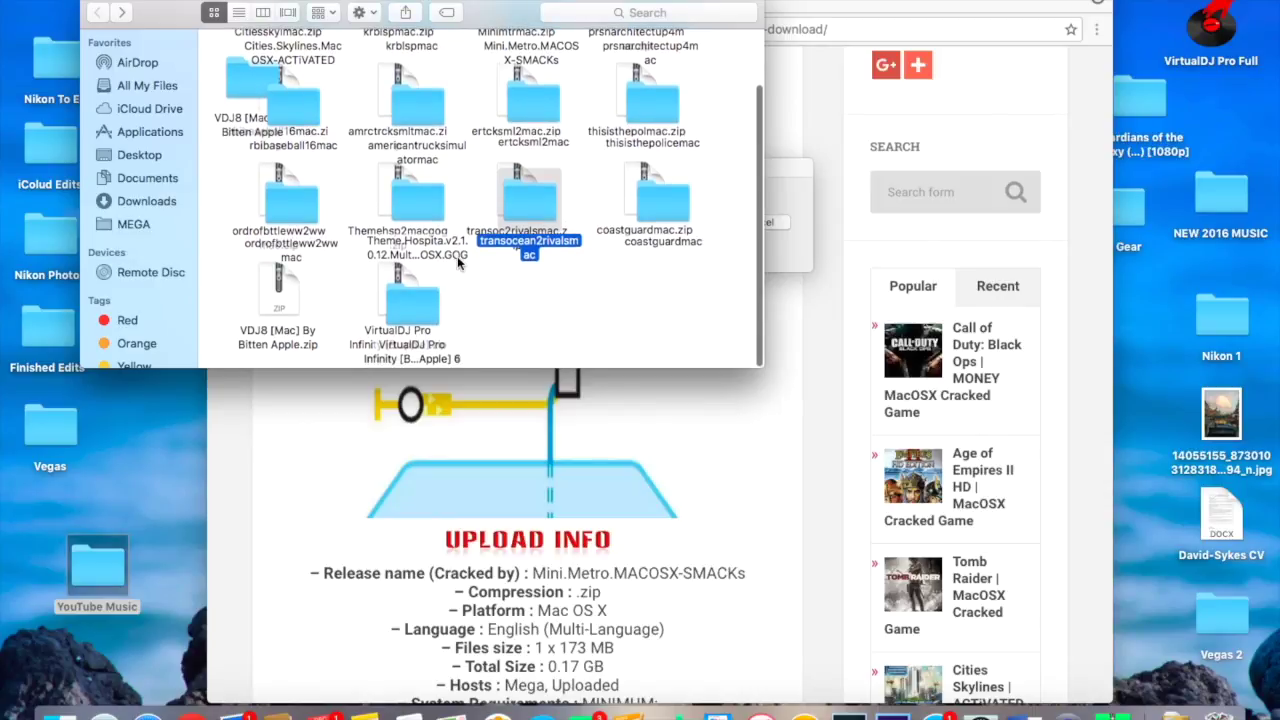
scroll(457, 256, "up", 3)
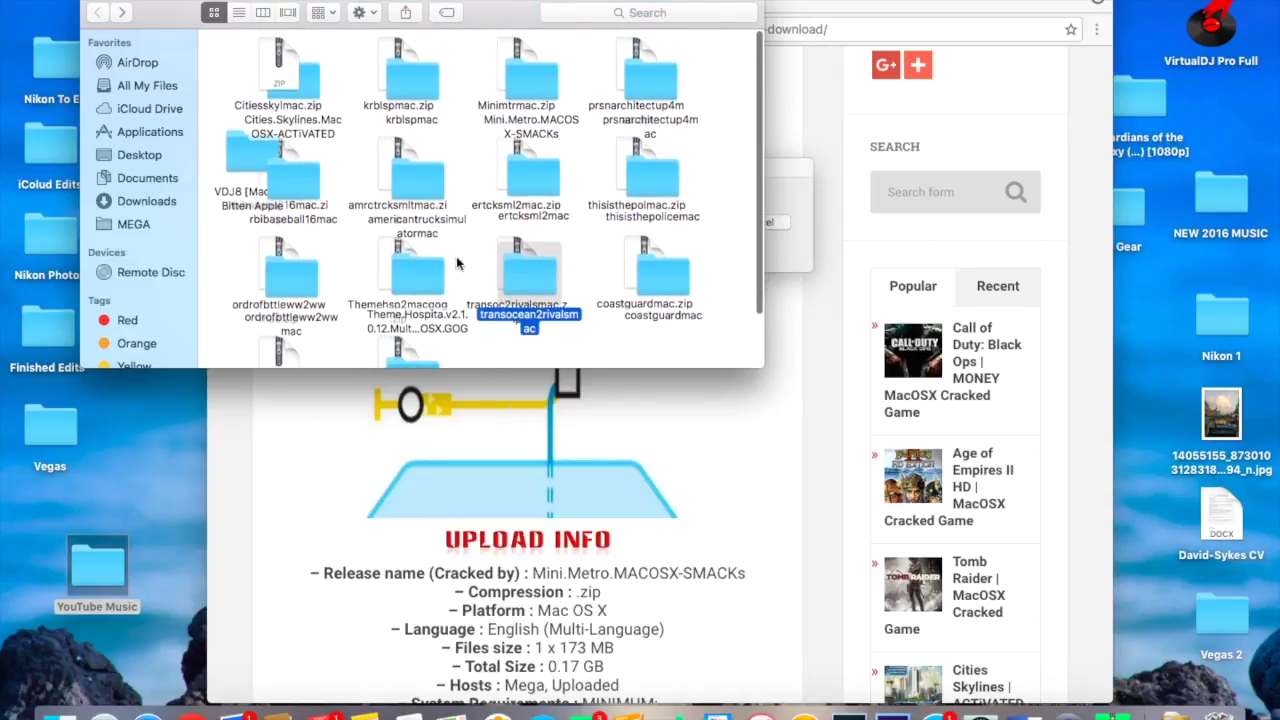
left_click(336, 140)
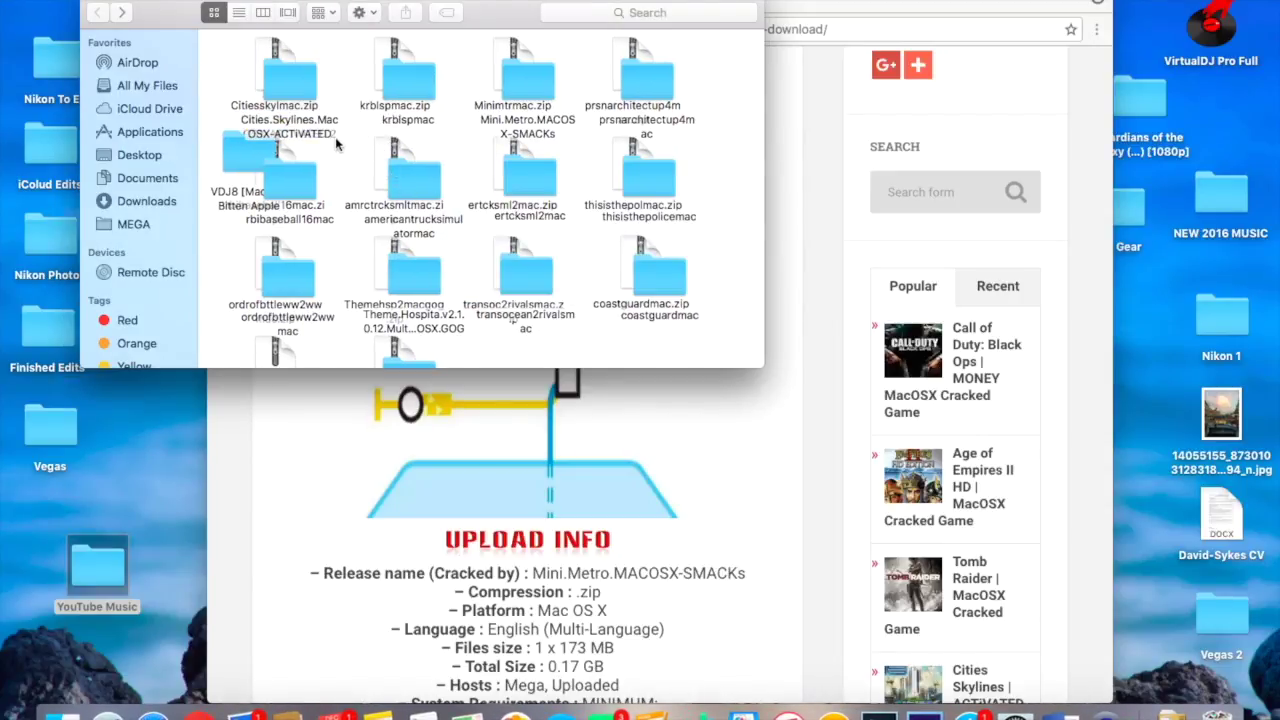
left_click(300, 130)
double_click(300, 126)
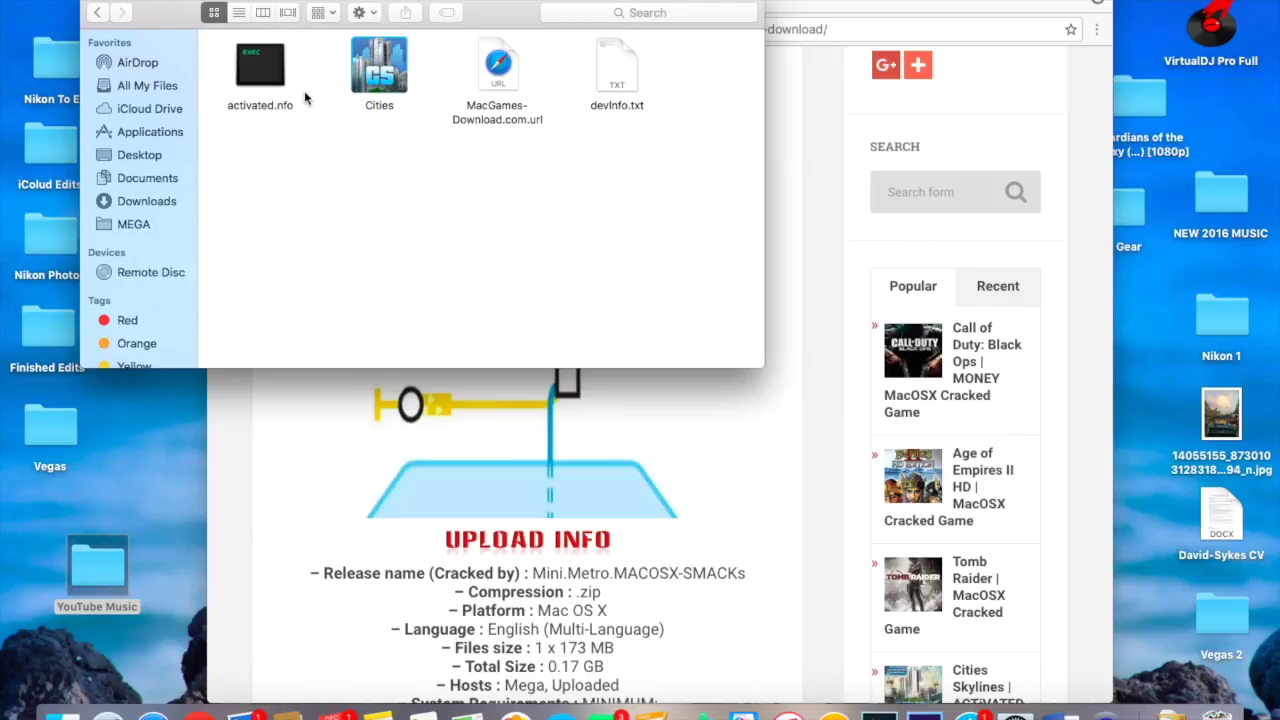
left_click(97, 12)
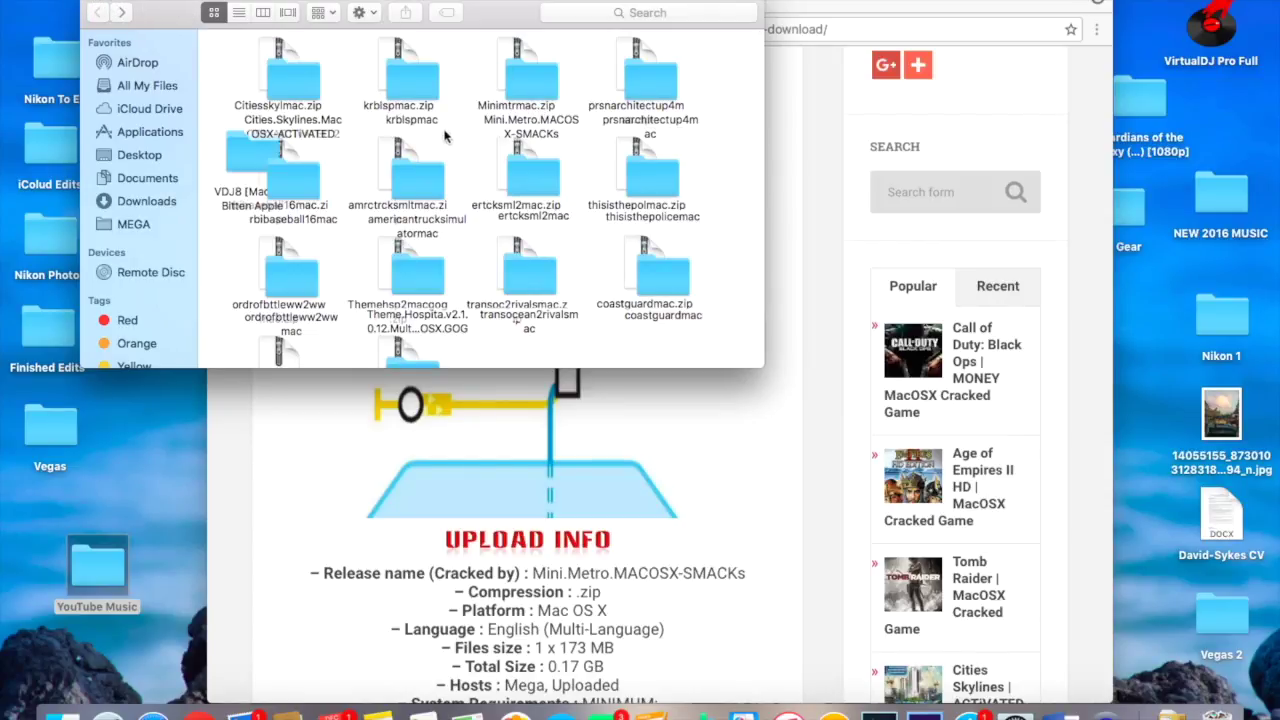
double_click(552, 130)
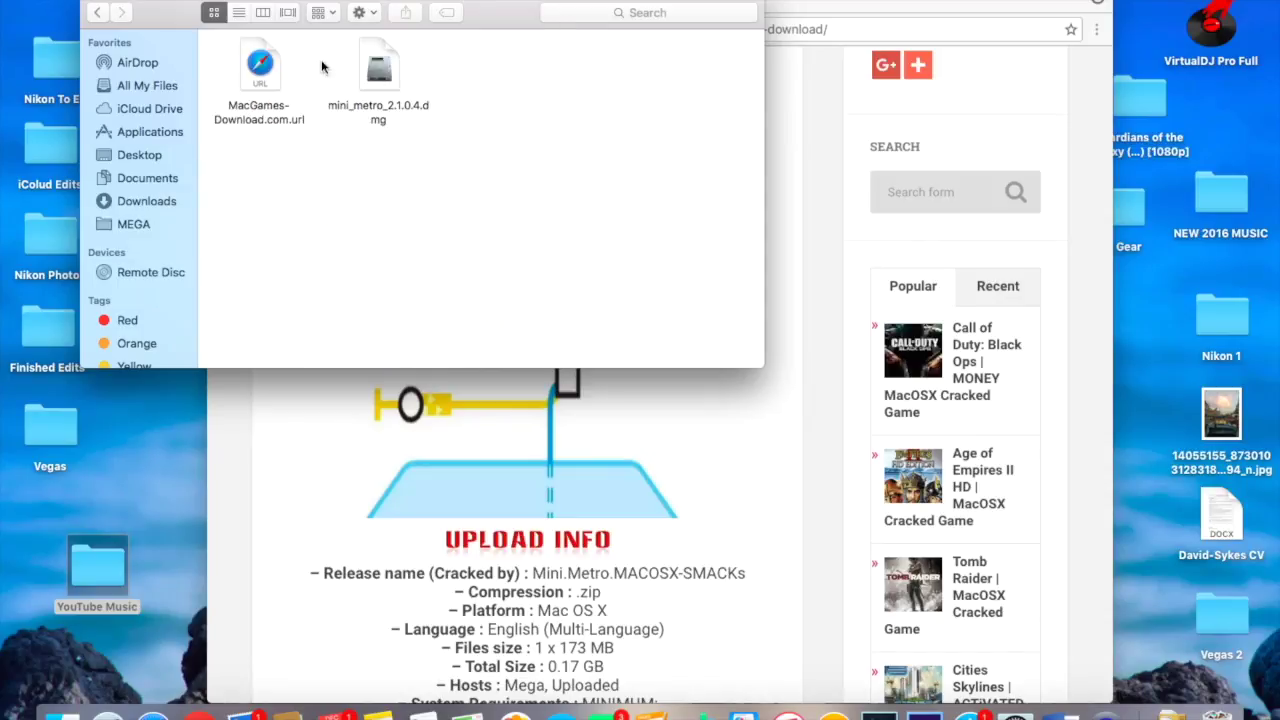
- Install Mini Metro from mini_metro_2.1.0.4.dmg into Applications, replacing the existing copy
double_click(380, 72)
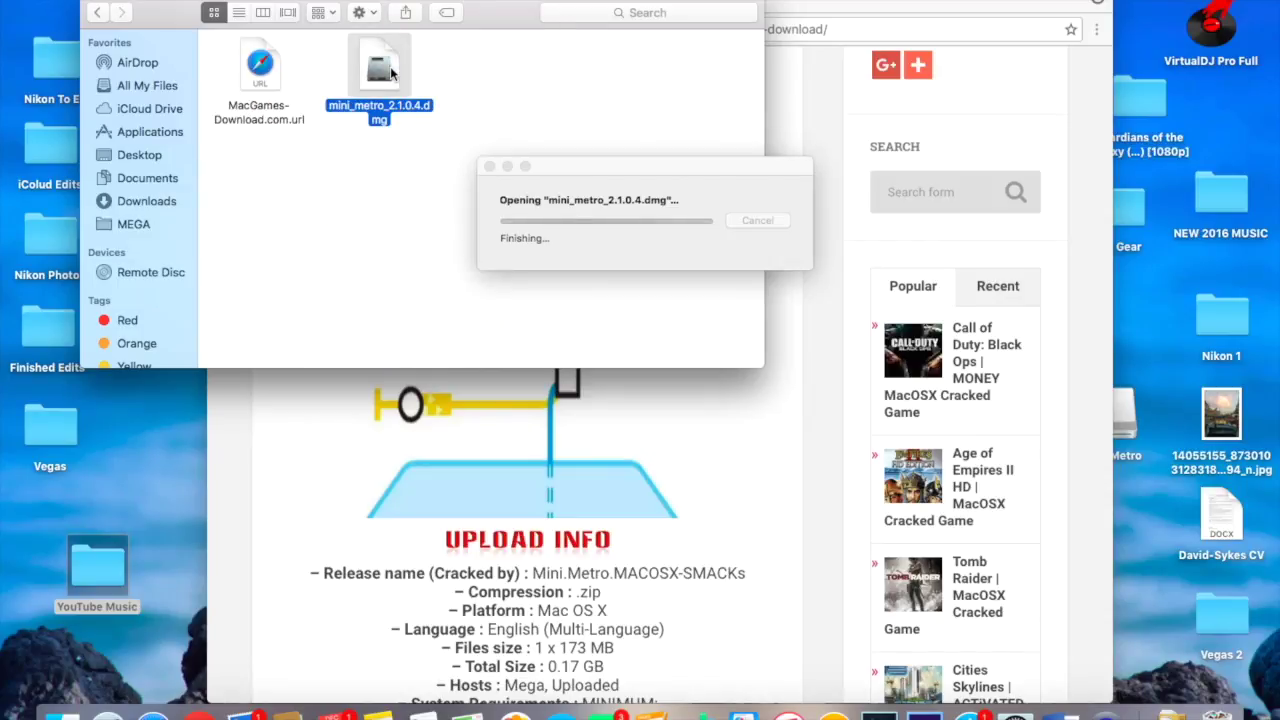
left_click_drag(158, 150, 383, 155)
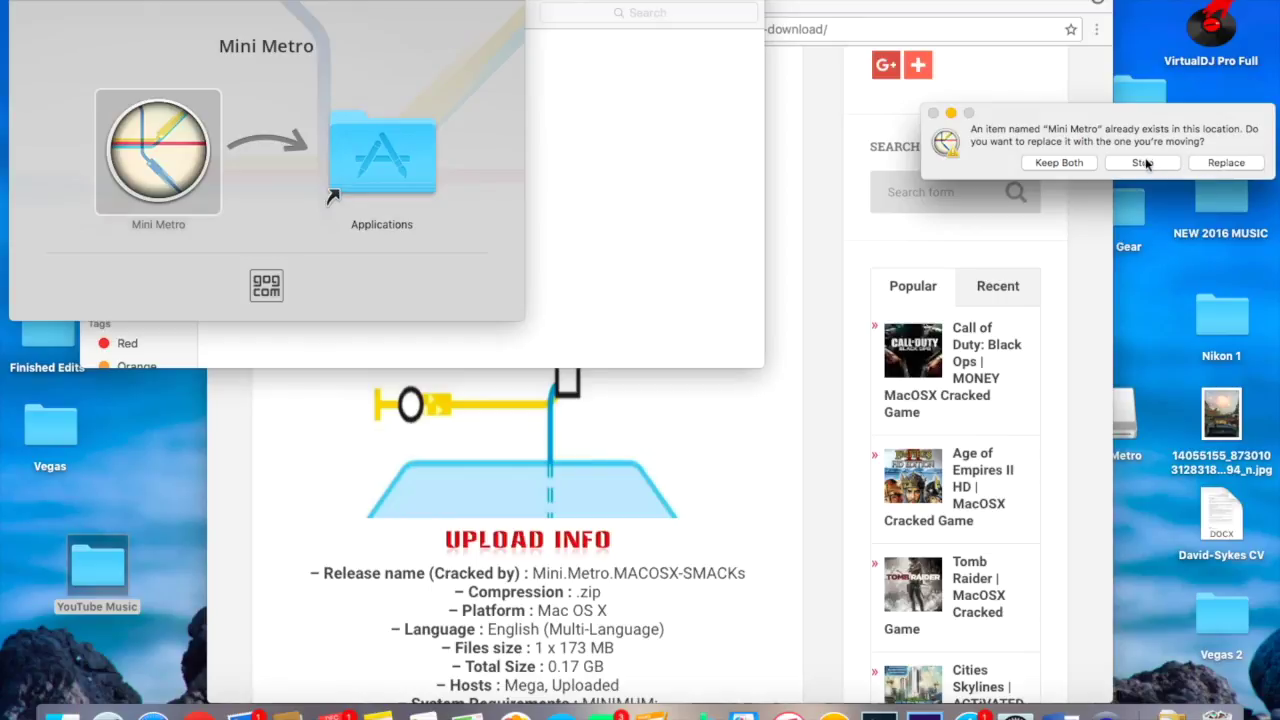
left_click(1226, 163)
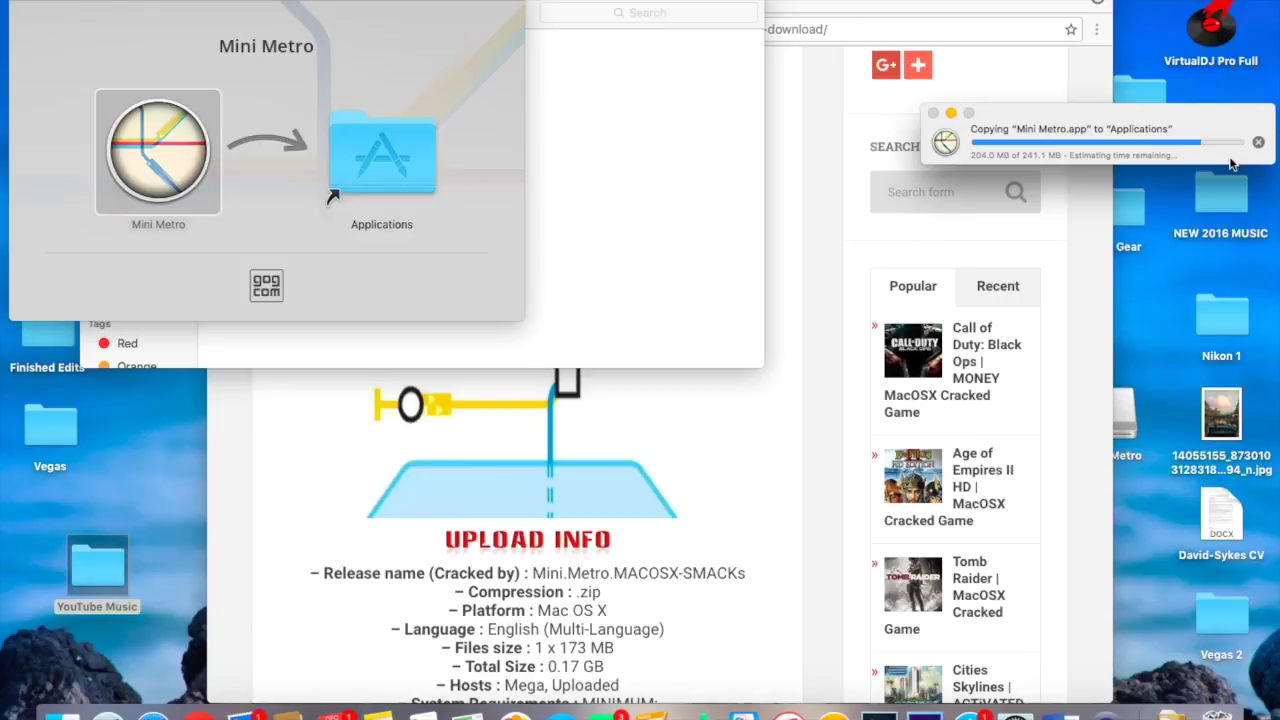
- Close the disk image and Downloads windows and bring up Launchpad from the Dock
left_click(19, 3)
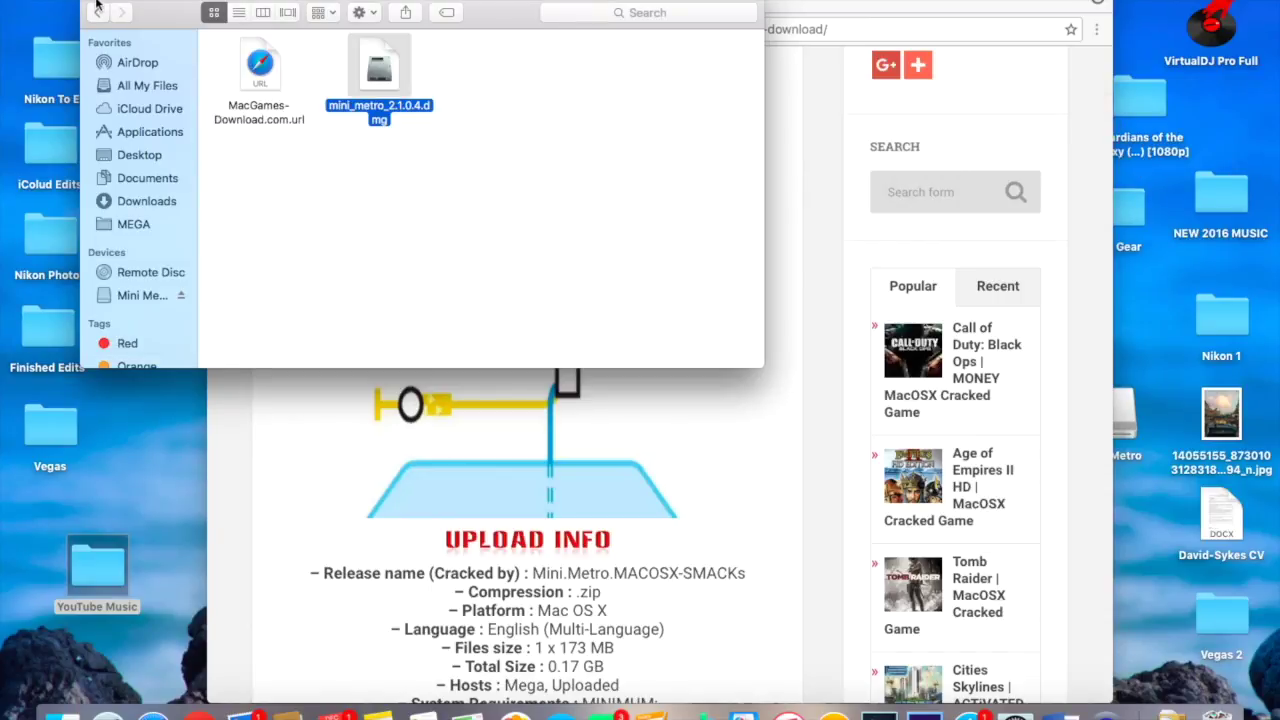
left_click(95, 8)
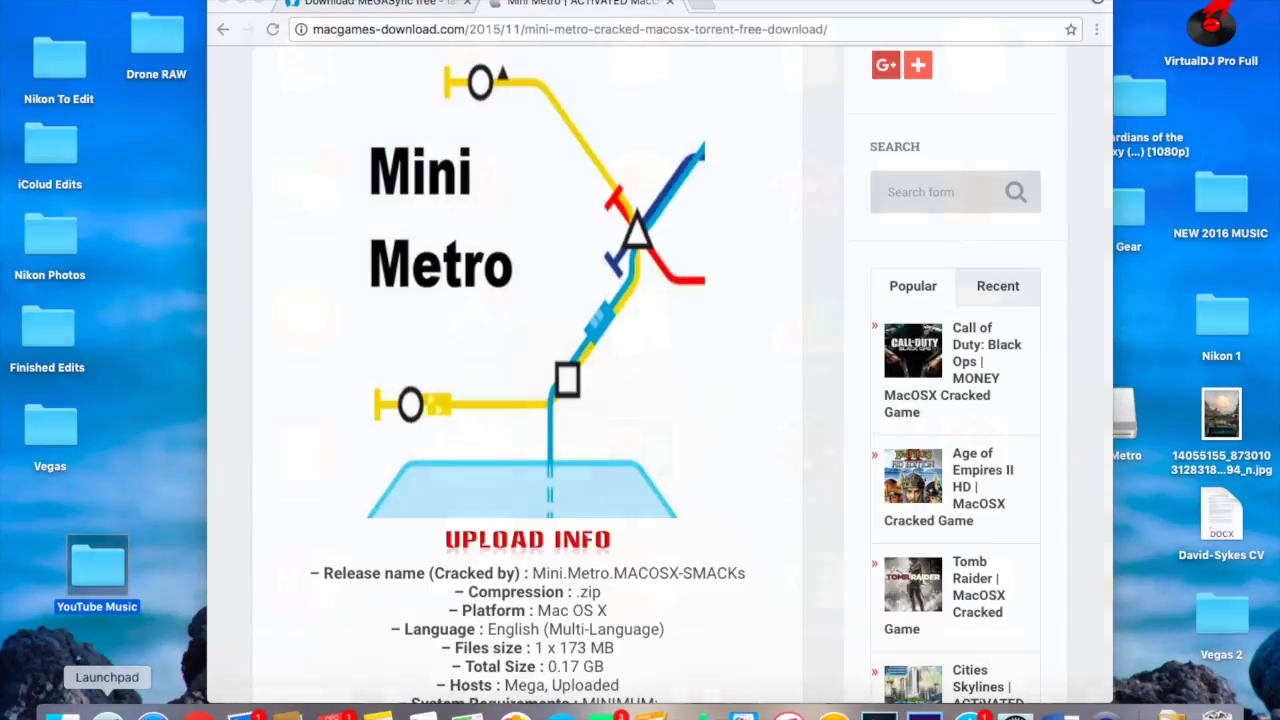
left_click(107, 715)
scroll(558, 517, "right", 5)
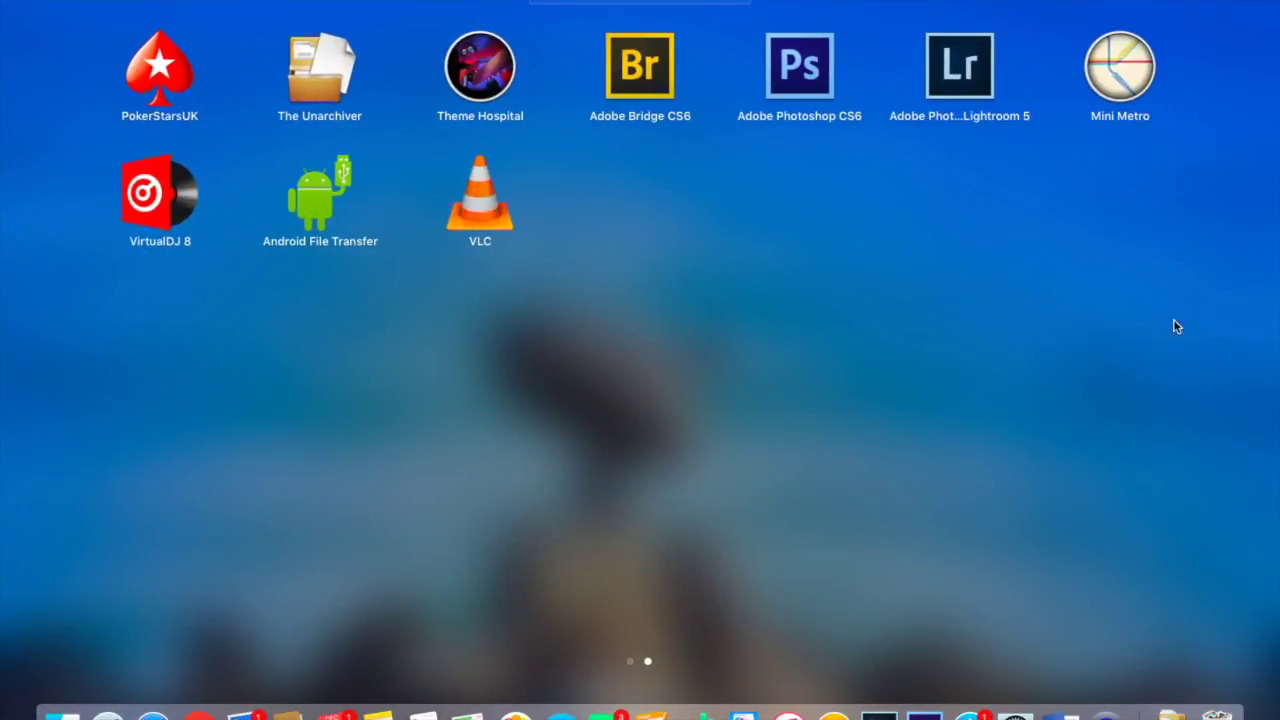
- Start Mini Metro from Launchpad, reach its main menu, then exit the game
left_click(1117, 63)
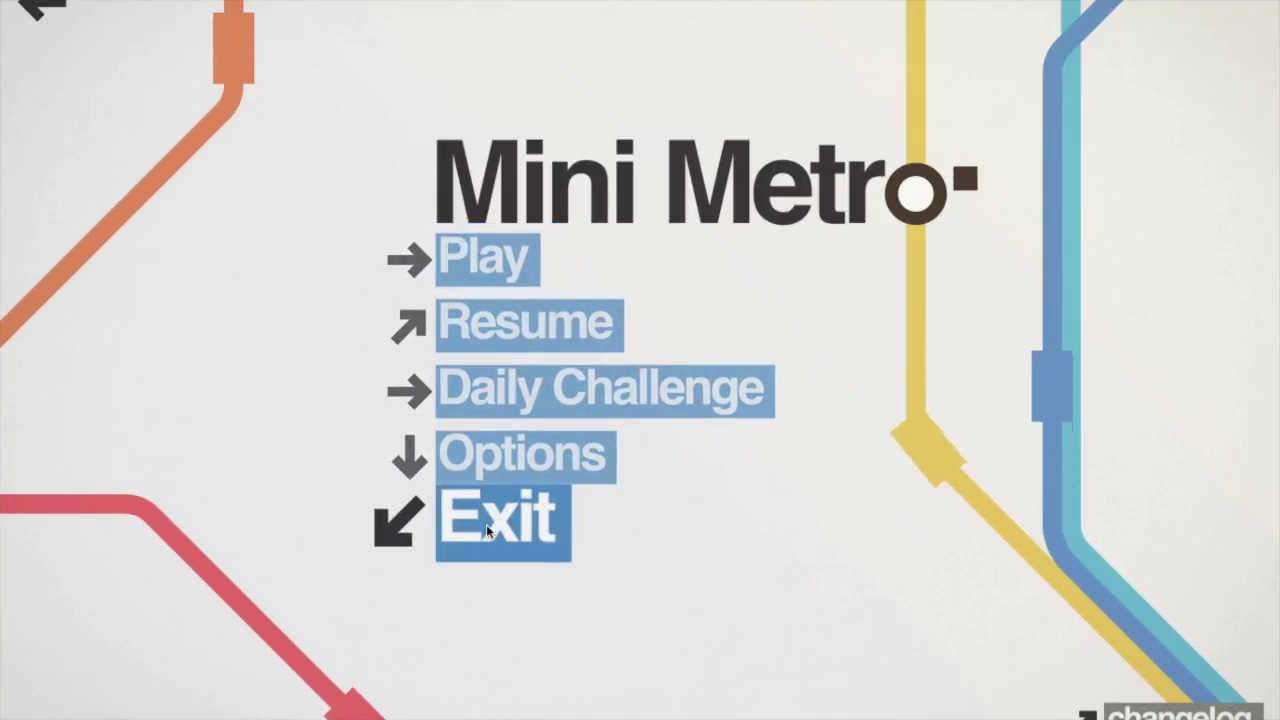
left_click(486, 524)
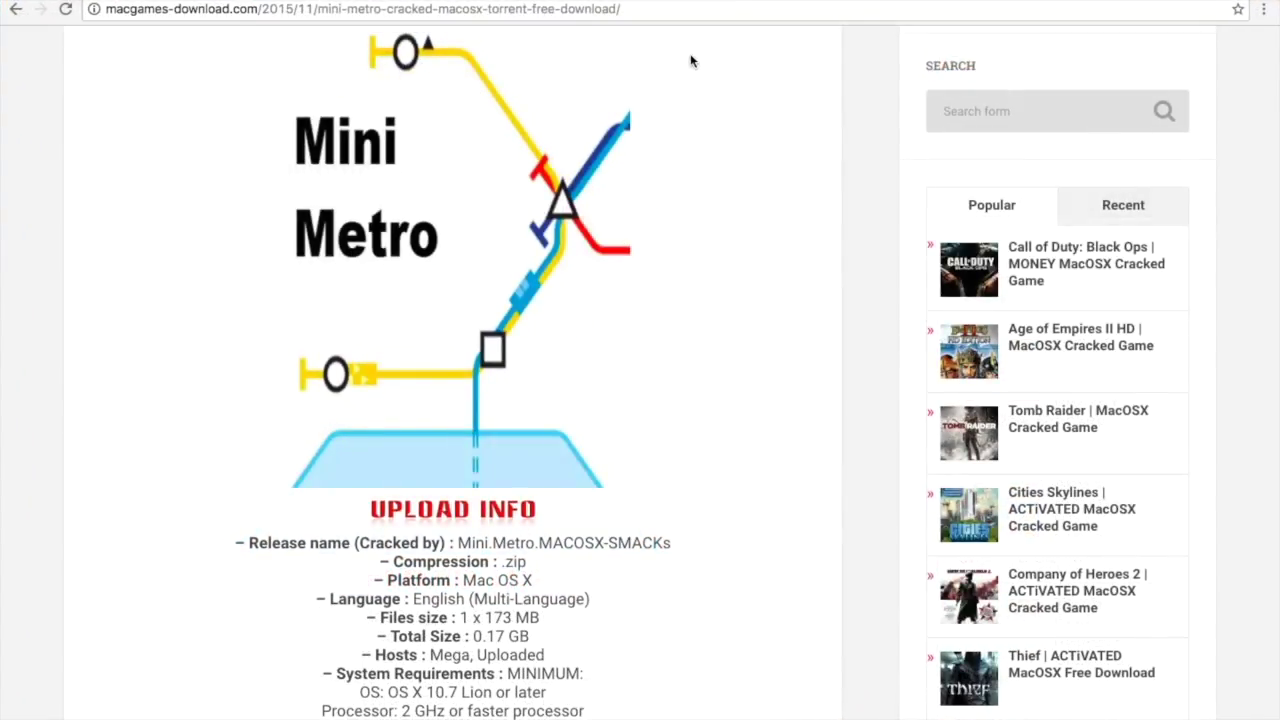
scroll(597, 432, "down", 10)
scroll(597, 432, "down", 5)
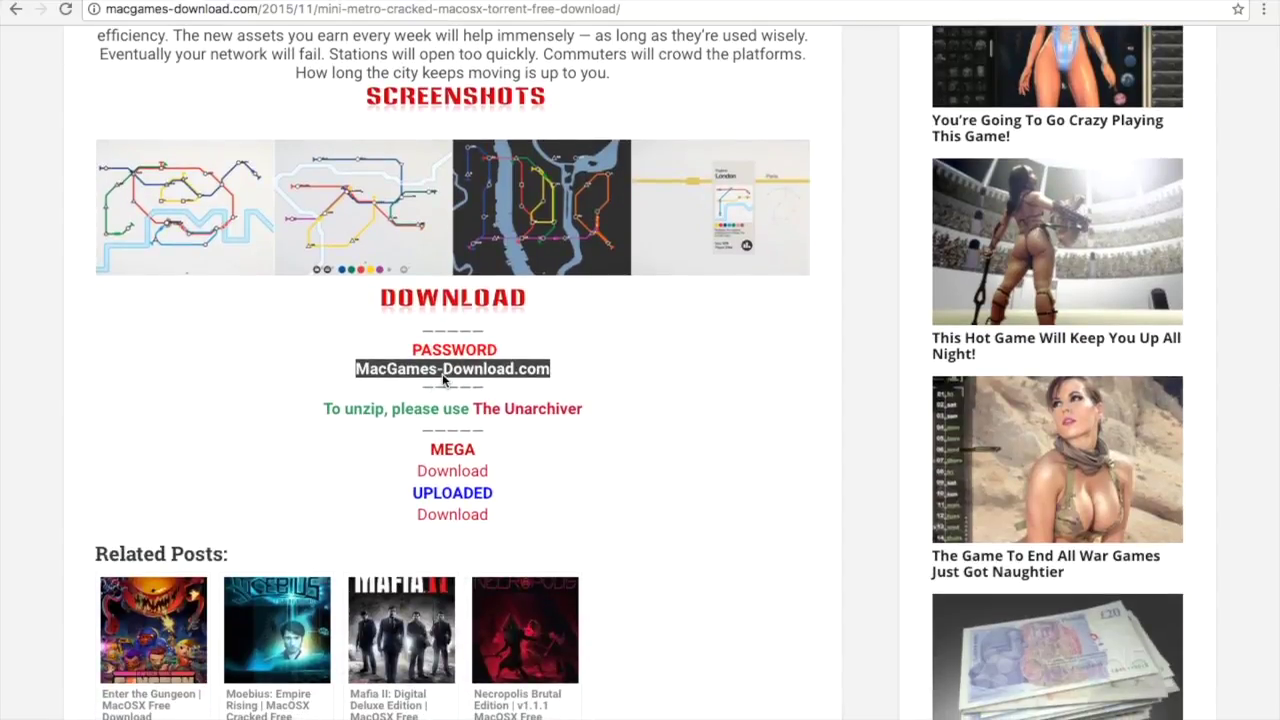
scroll(445, 380, "up", 5)
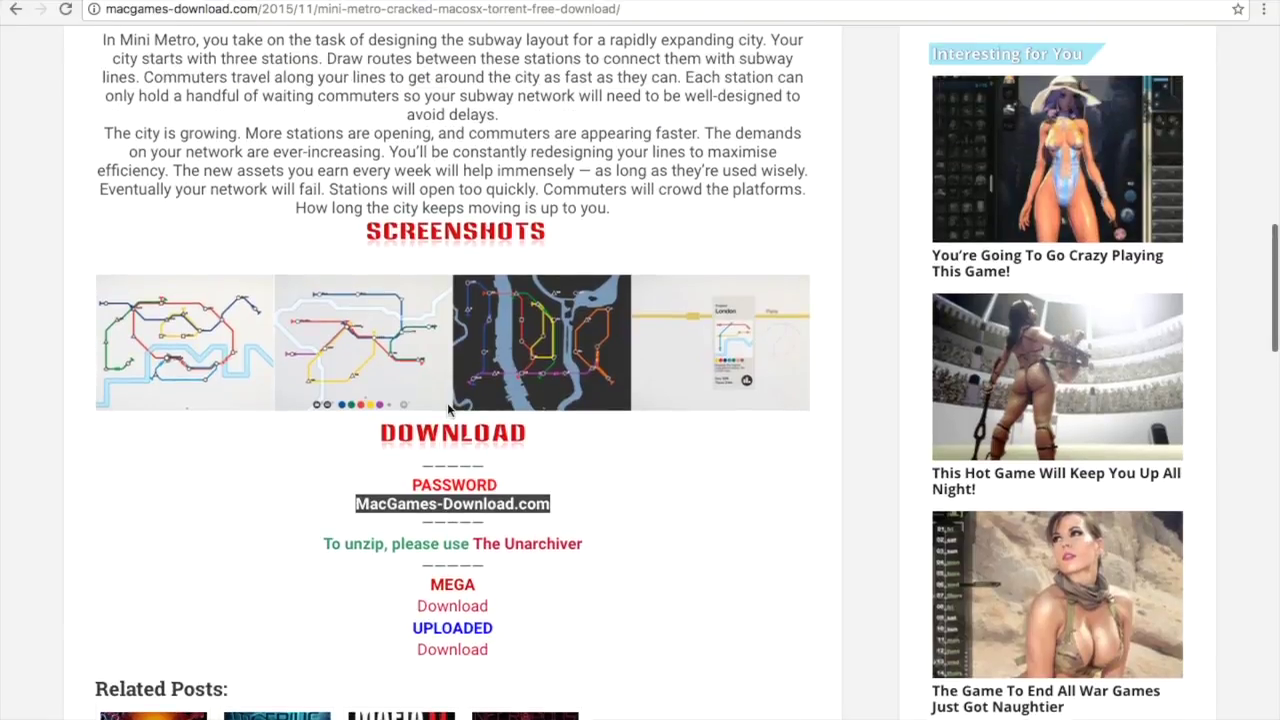
scroll(447, 402, "up", 5)
scroll(447, 402, "up", 5)
scroll(447, 402, "up", 3)
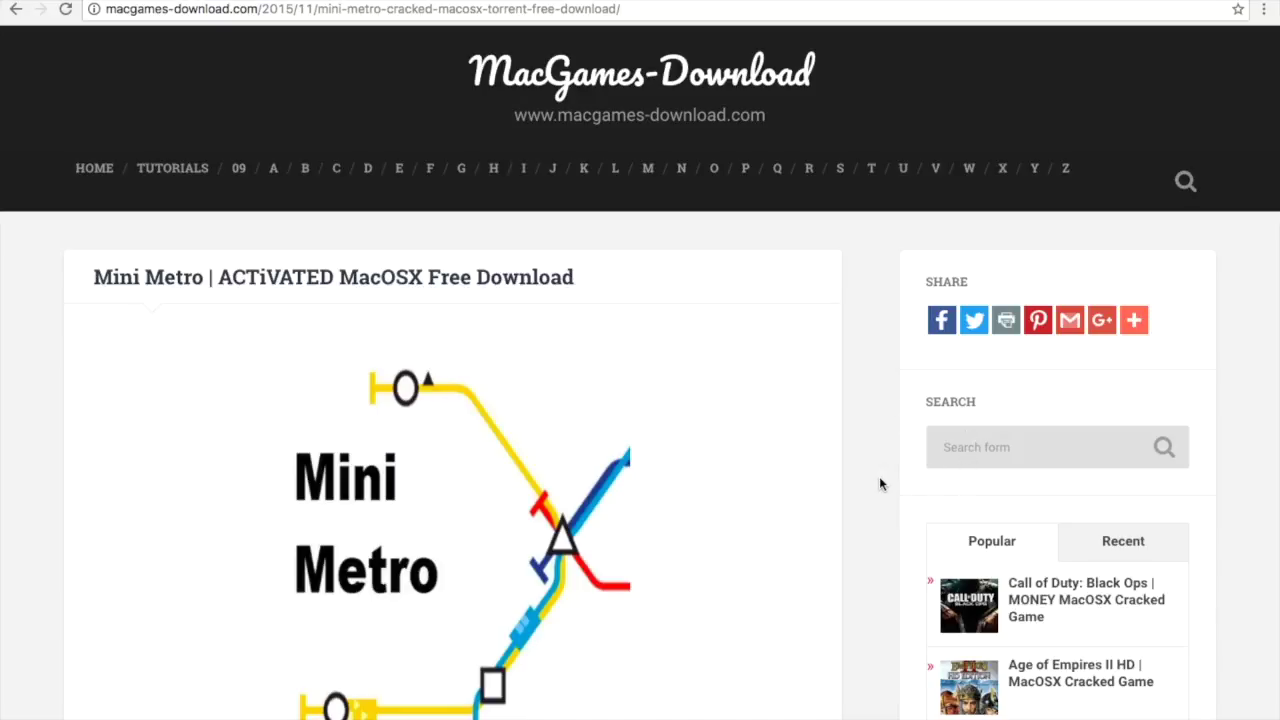
scroll(879, 442, "down", 5)
scroll(879, 442, "up", 4)
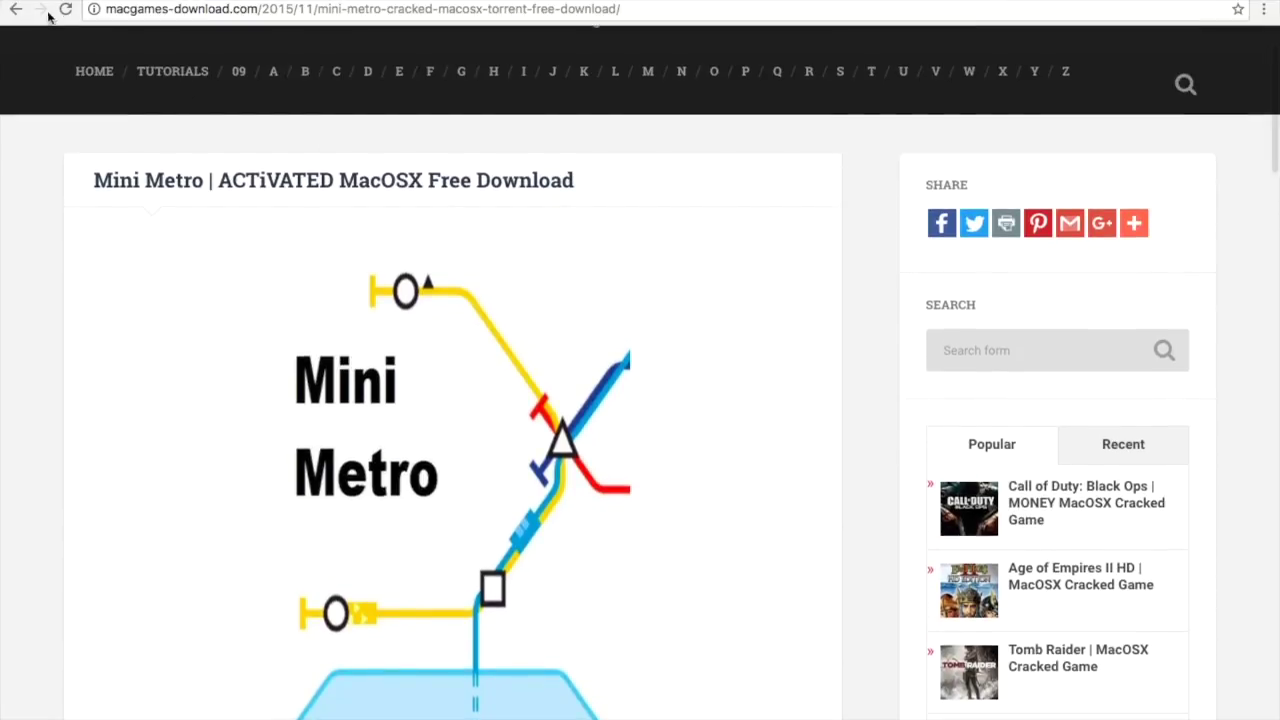